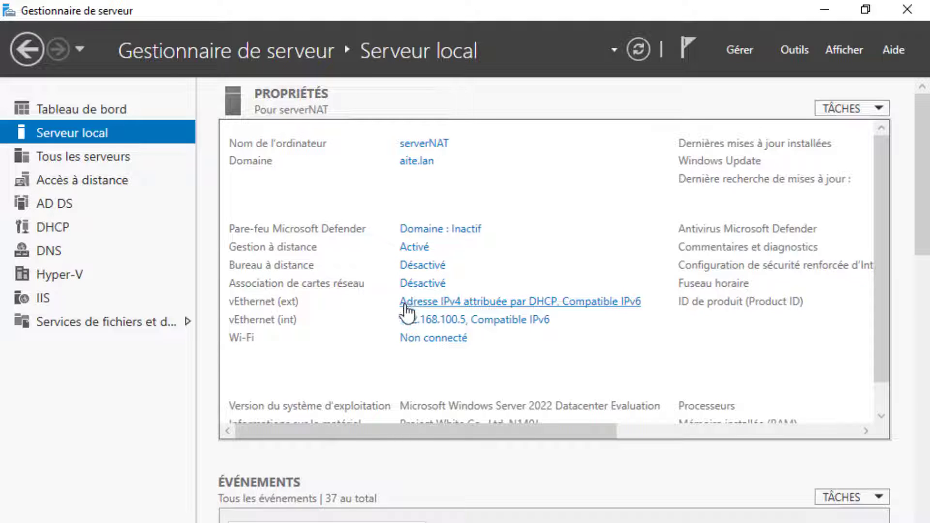
- View the server's network connections from the vEthernet (int) adapter entry, and close the window
{"action": "left_click", "coordinate": [455, 320]}
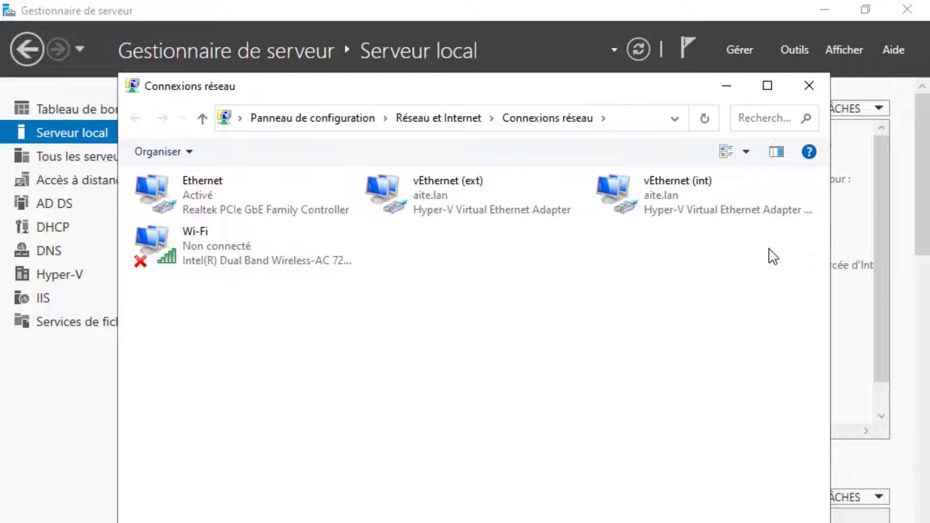
{"action": "left_click", "coordinate": [808, 87]}
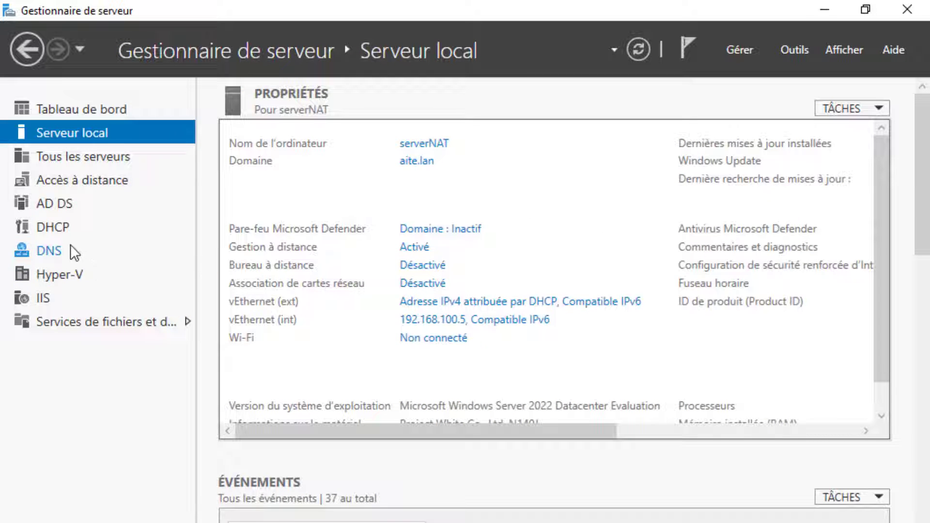
- Open the DHCP management console for the SERVERNAT server and maximize its window
{"action": "left_click", "coordinate": [62, 229]}
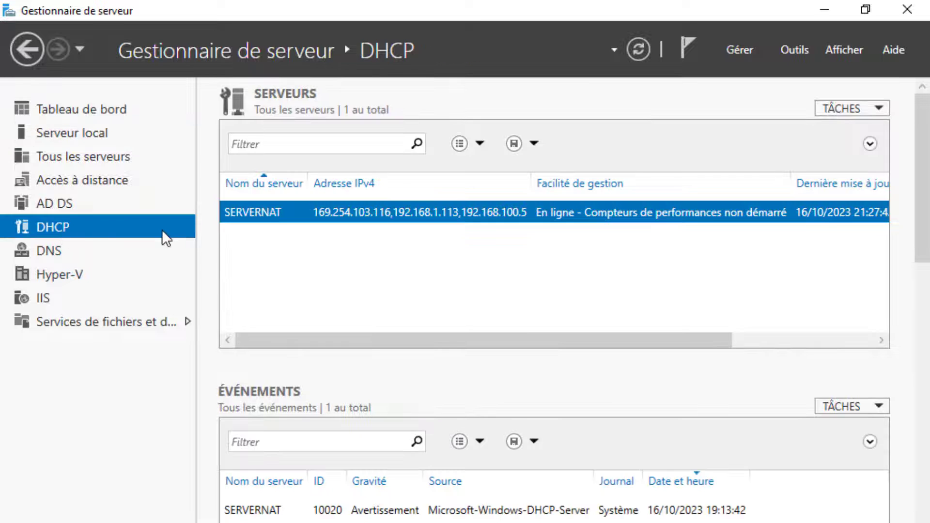
{"action": "right_click", "coordinate": [376, 214]}
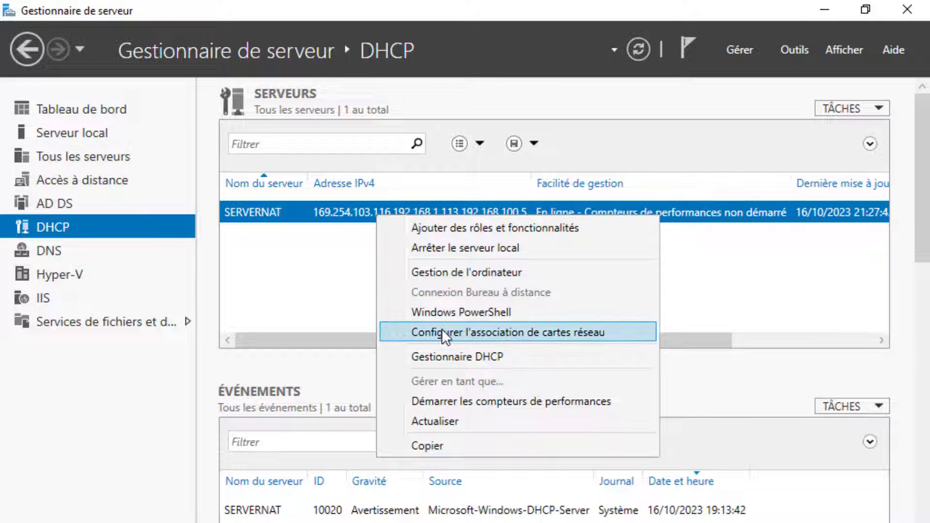
{"action": "left_click", "coordinate": [443, 356]}
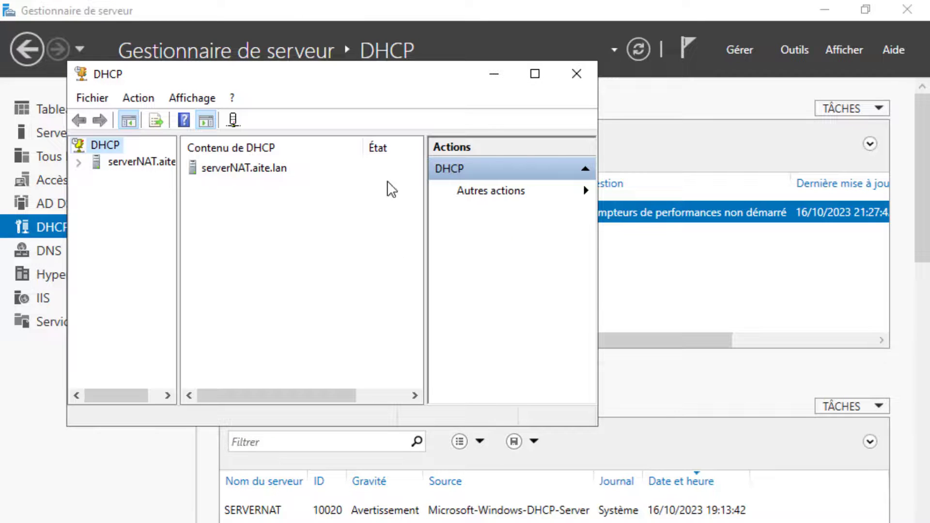
{"action": "left_click", "coordinate": [535, 72]}
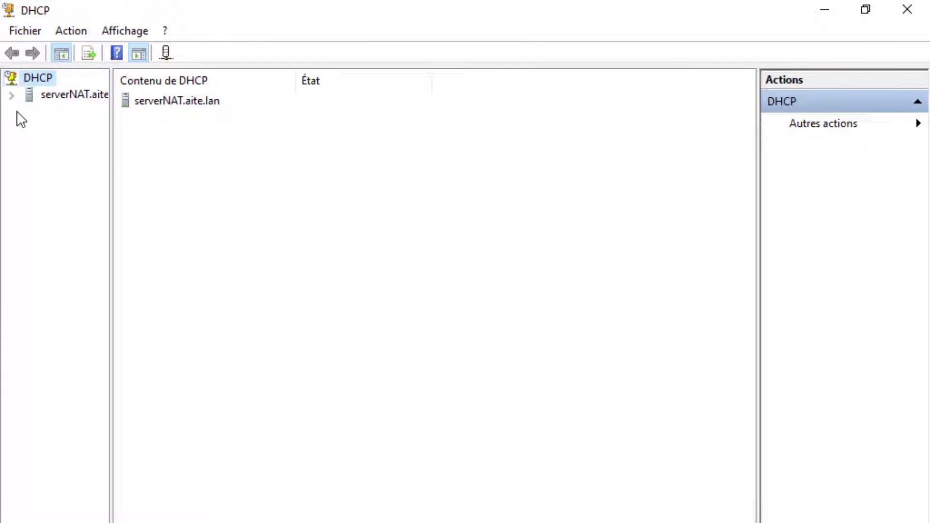
- Examine the address pool and scope options of the IPv4 scope 192.168.100.0, and close the DHCP console
{"action": "left_click", "coordinate": [10, 97]}
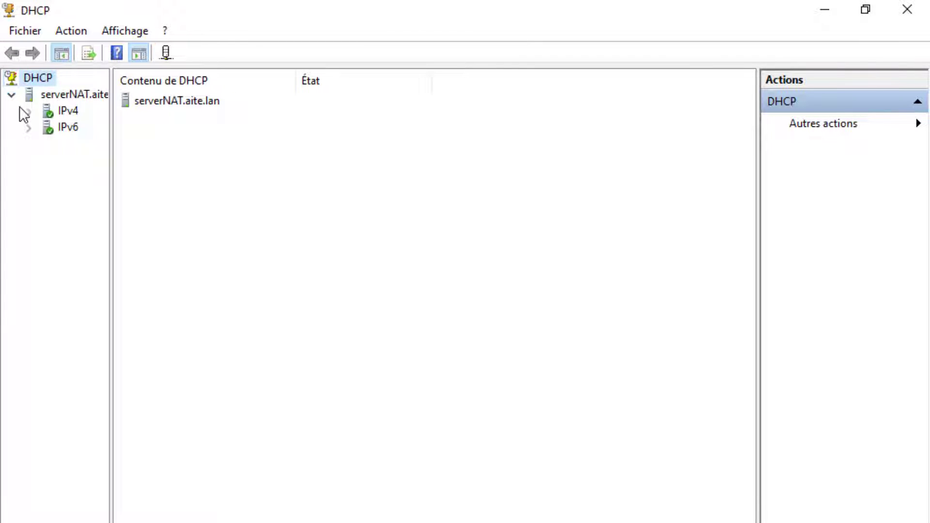
{"action": "left_click", "coordinate": [27, 111]}
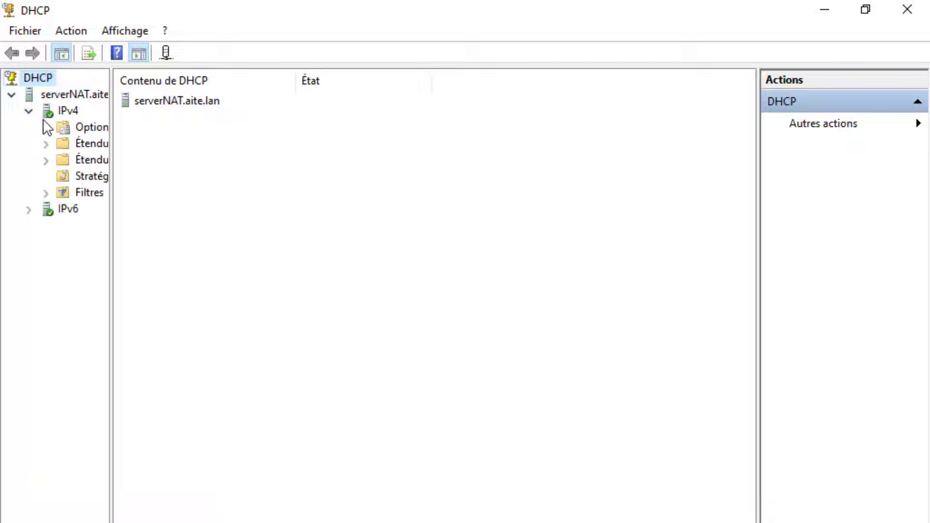
{"action": "double_click", "coordinate": [95, 162]}
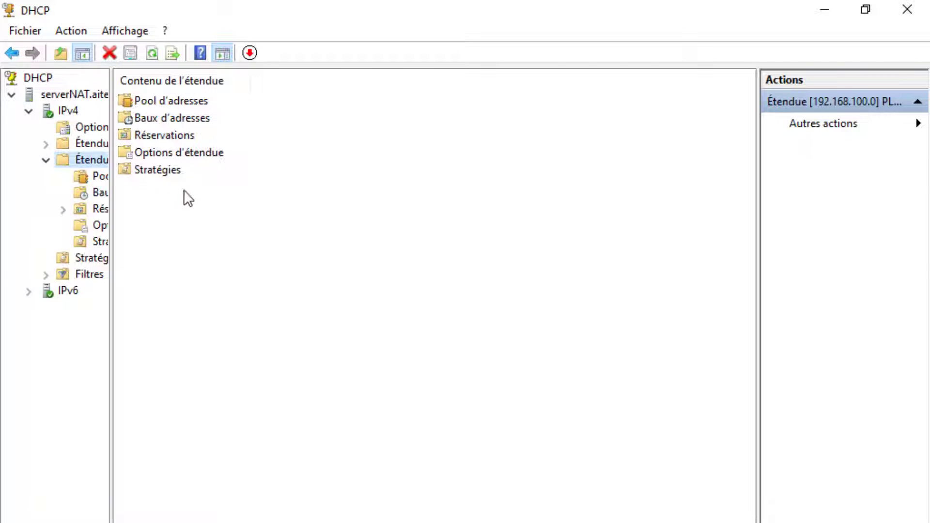
{"action": "double_click", "coordinate": [171, 99]}
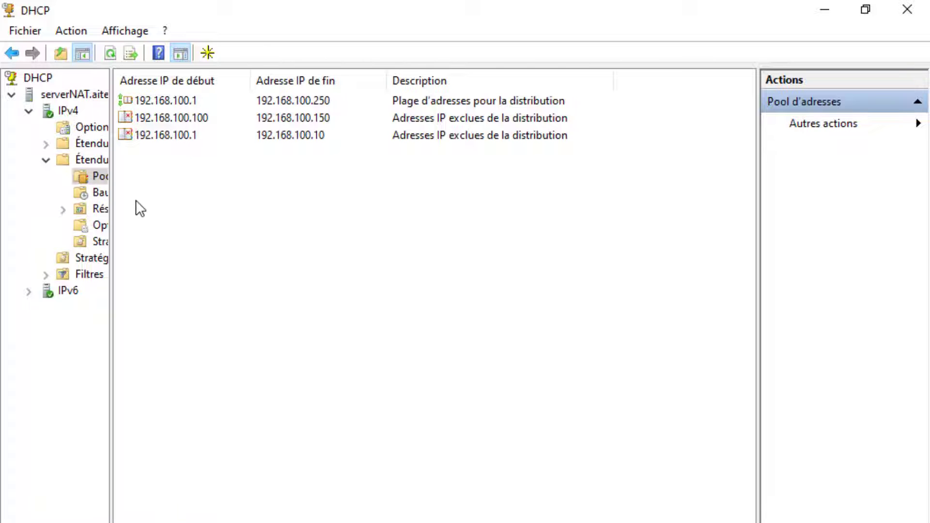
{"action": "left_click", "coordinate": [100, 225]}
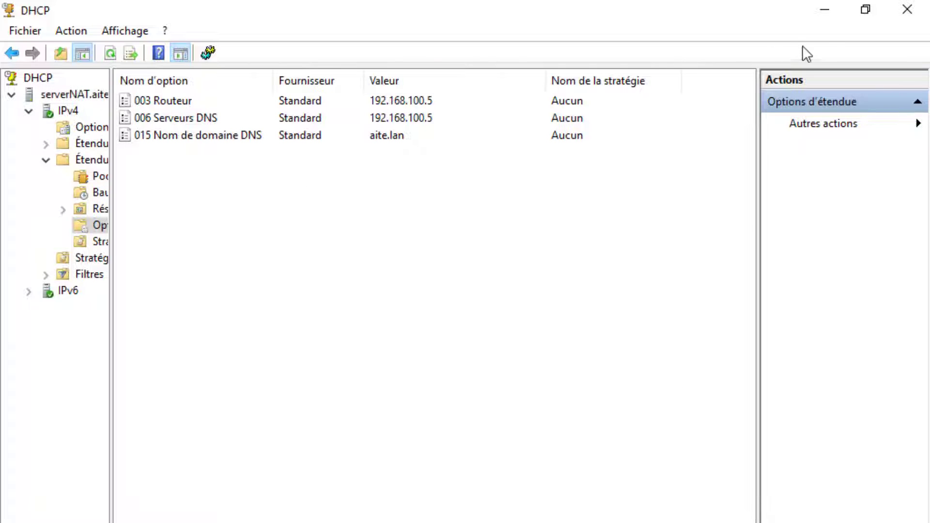
{"action": "left_click", "coordinate": [902, 11]}
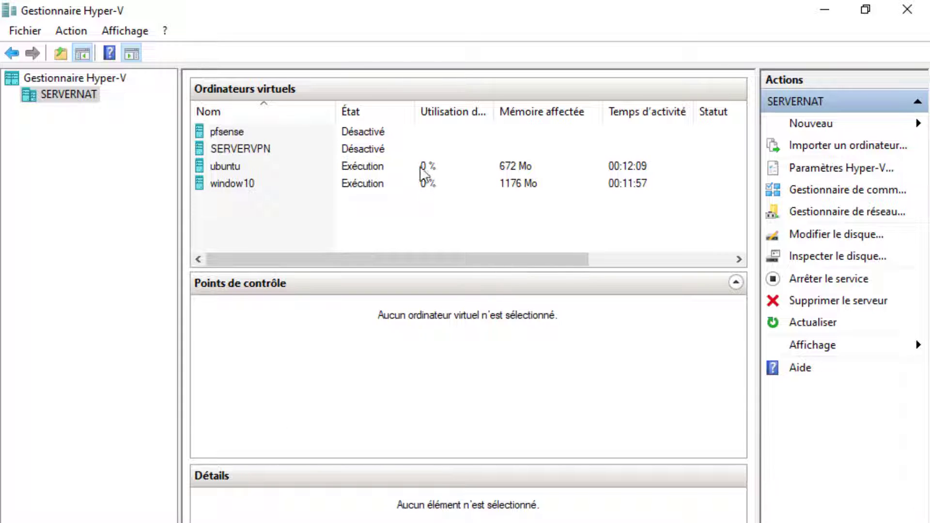
- Connect the ubuntu virtual machine's network adapter to the int virtual switch and save its settings
{"action": "left_click", "coordinate": [337, 166]}
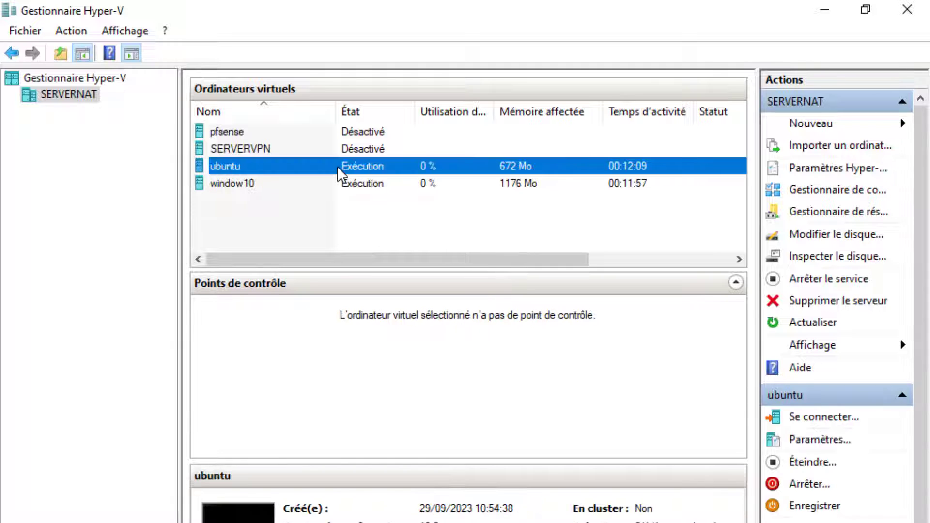
{"action": "right_click", "coordinate": [337, 166]}
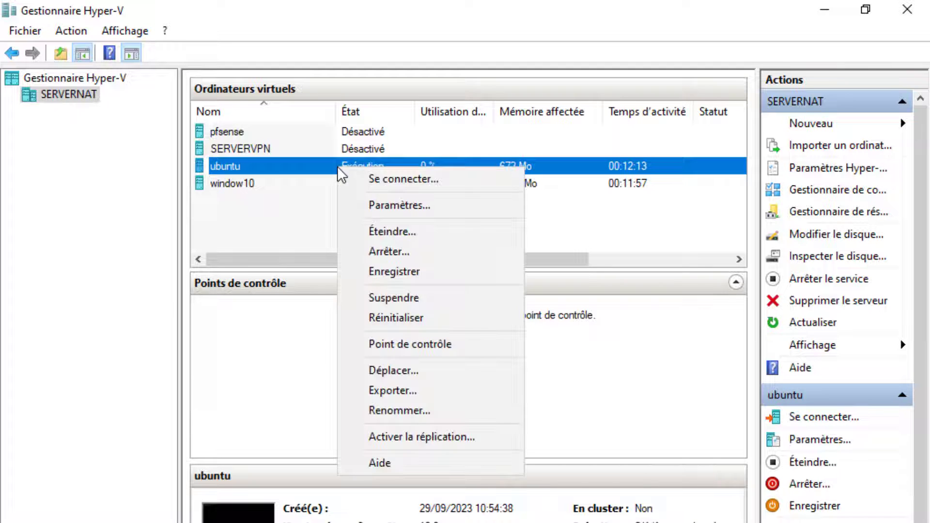
{"action": "left_click", "coordinate": [389, 212]}
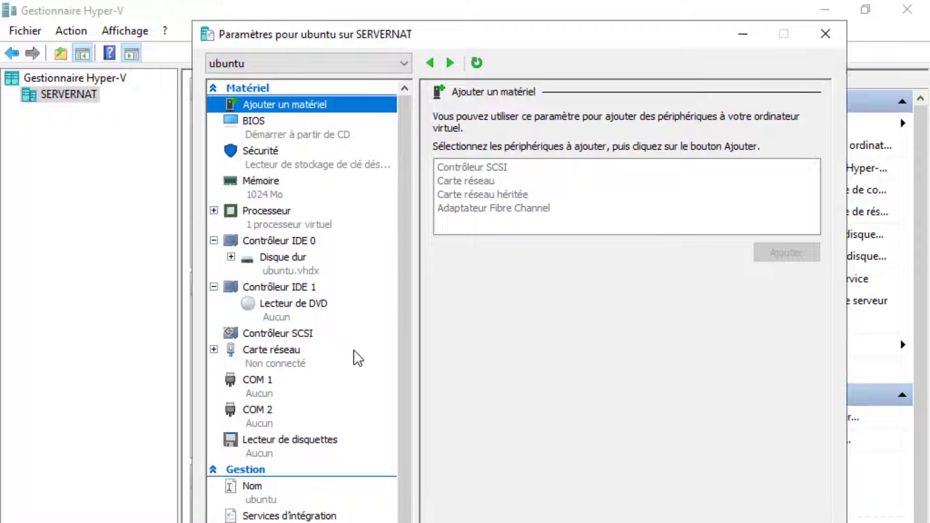
{"action": "left_click", "coordinate": [289, 349]}
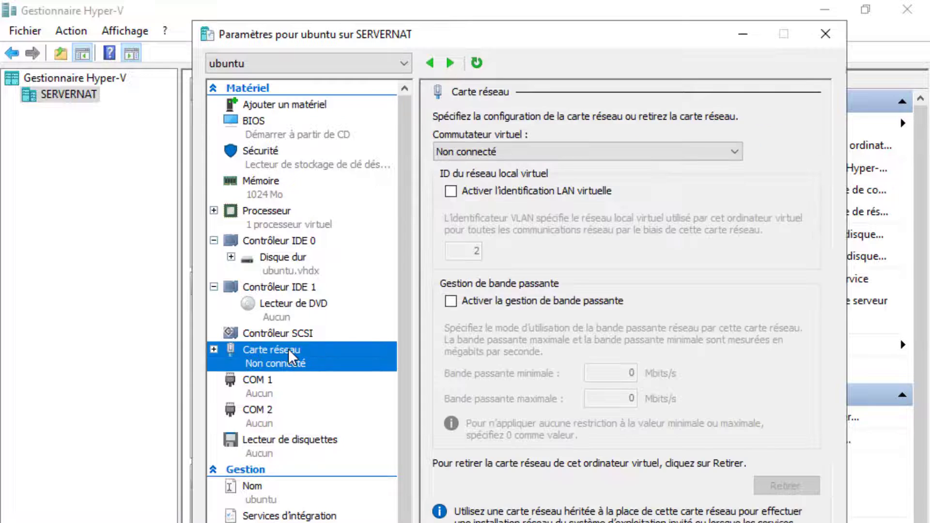
{"action": "left_click", "coordinate": [558, 149]}
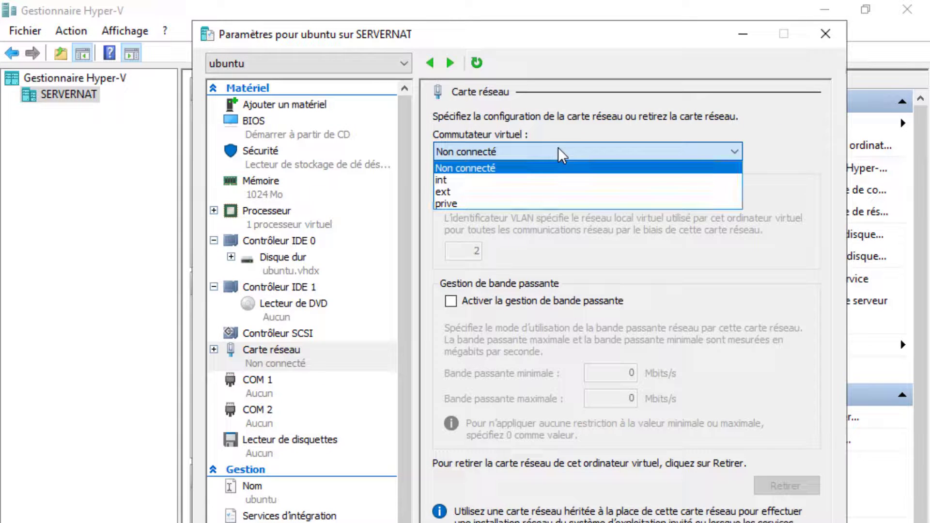
{"action": "left_click", "coordinate": [534, 179]}
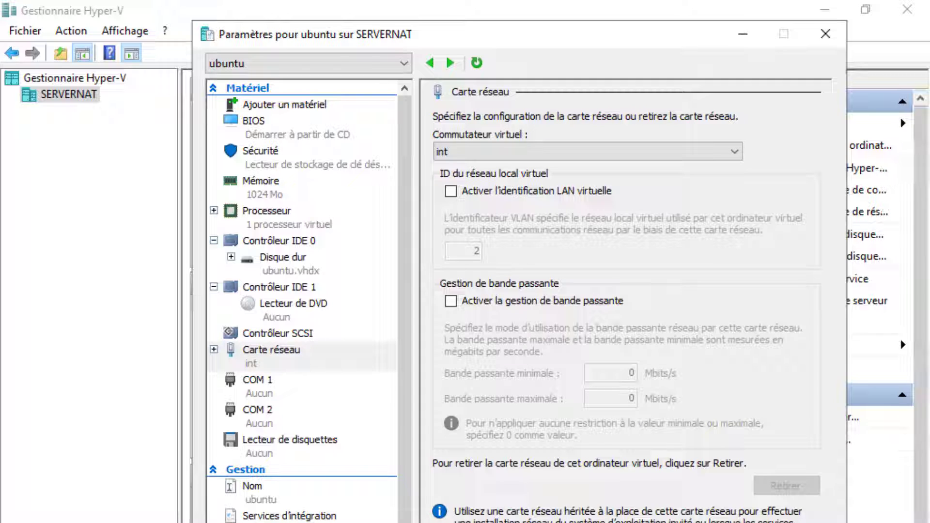
{"action": "left_click", "coordinate": [651, 522]}
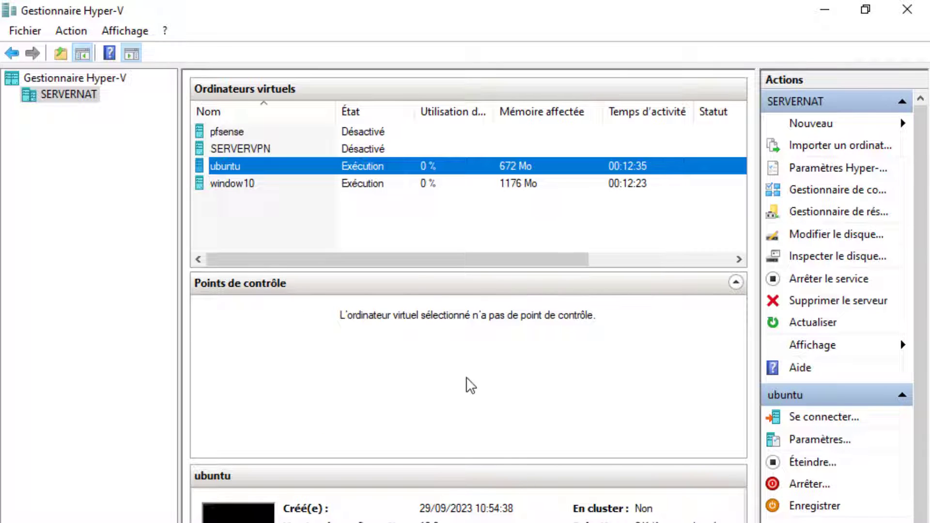
- Connect the window10 virtual machine's network adapter to the int virtual switch and save its settings
{"action": "left_click", "coordinate": [361, 183]}
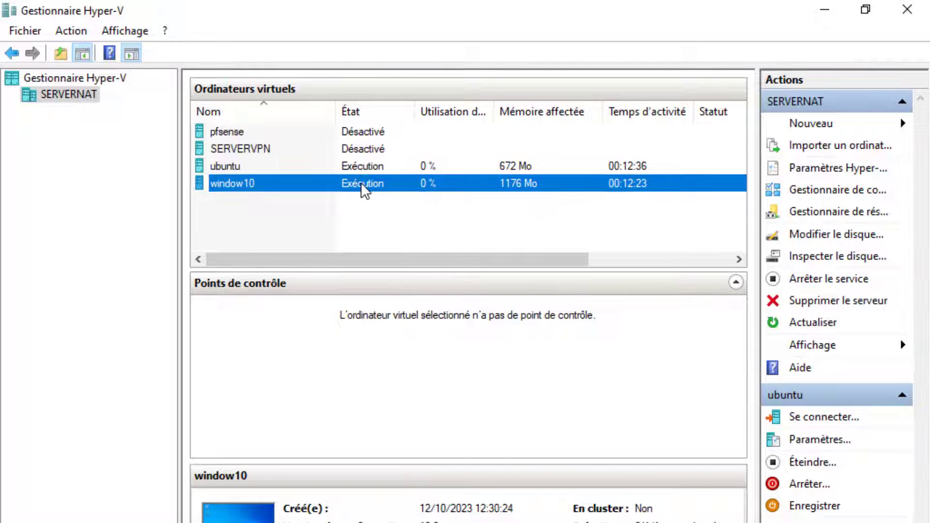
{"action": "right_click", "coordinate": [362, 183]}
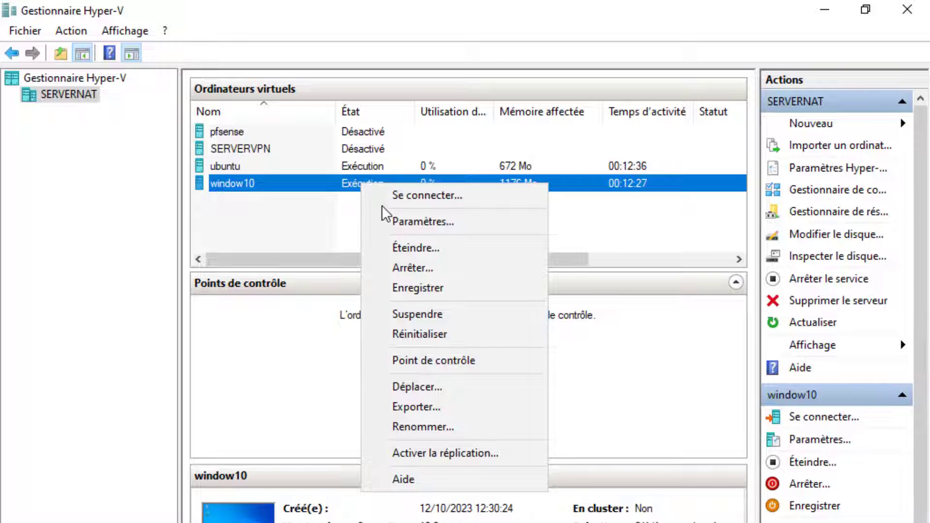
{"action": "left_click", "coordinate": [402, 222]}
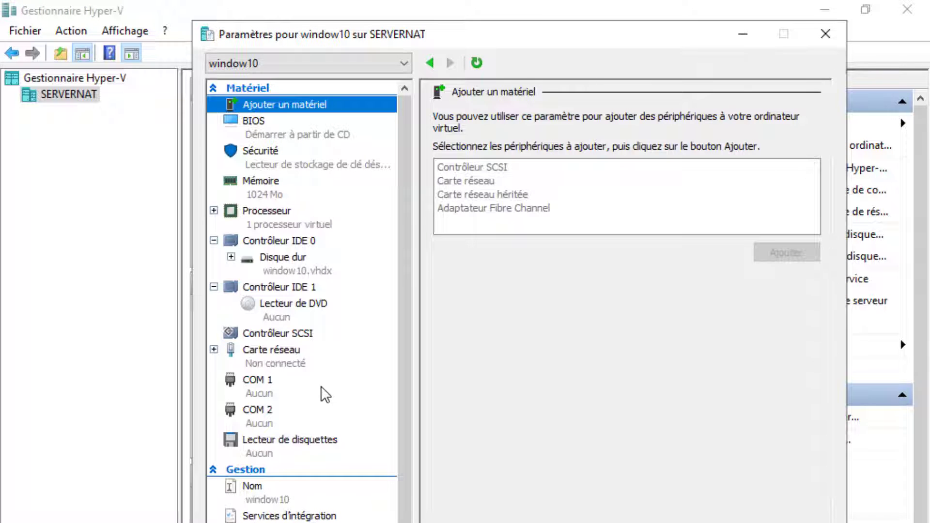
{"action": "left_click", "coordinate": [300, 358]}
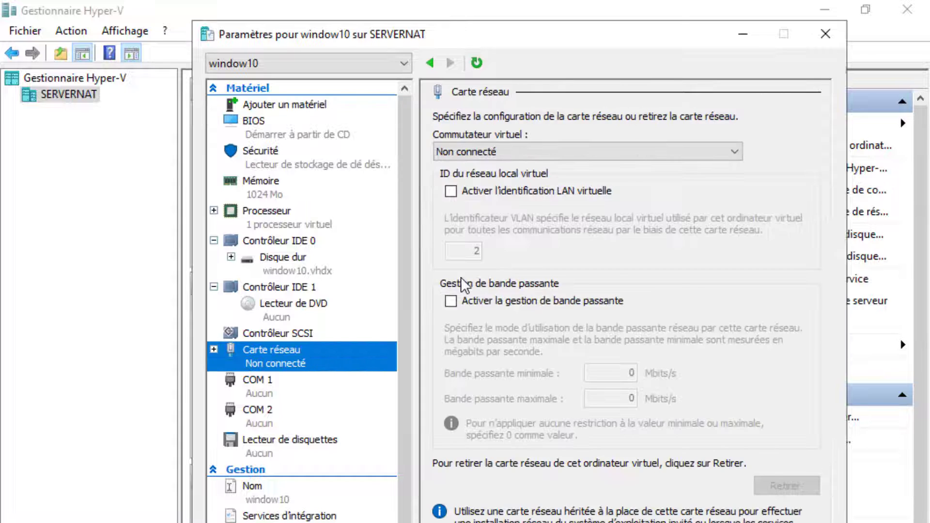
{"action": "left_click", "coordinate": [567, 150]}
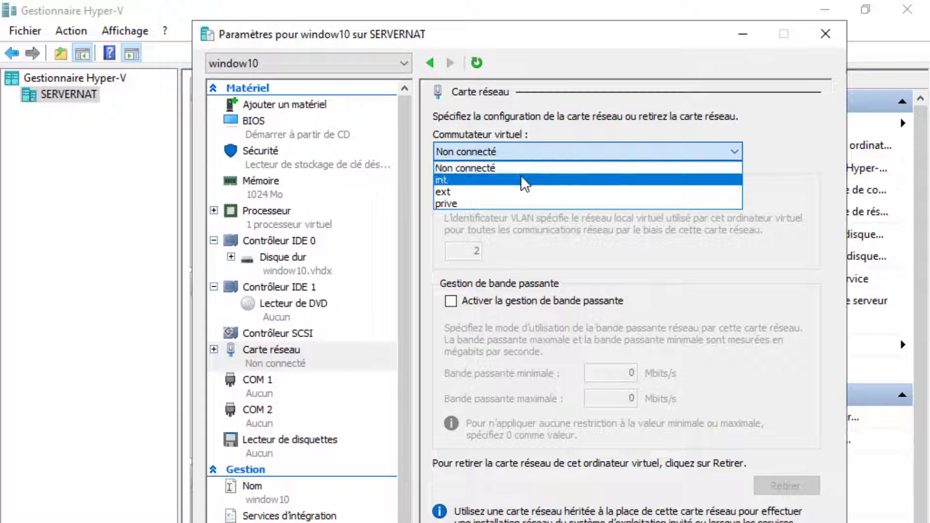
{"action": "left_click", "coordinate": [521, 176]}
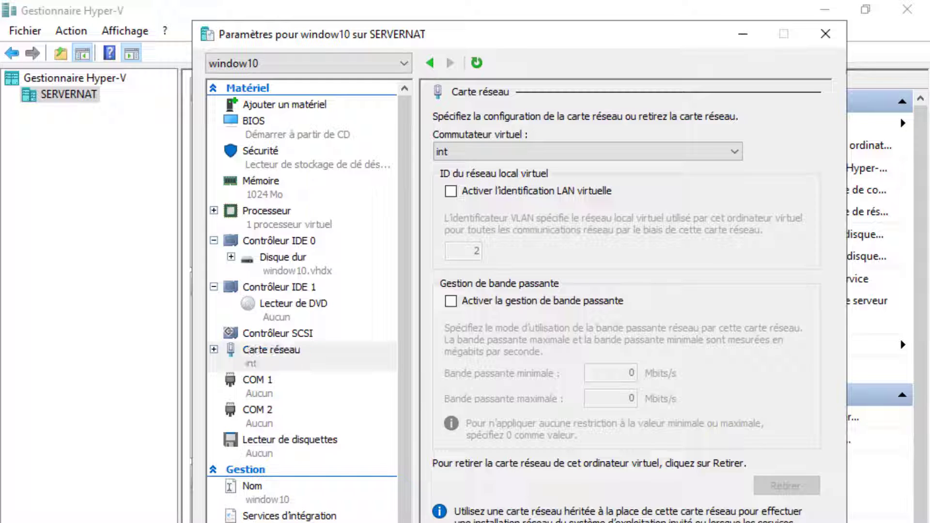
{"action": "left_click", "coordinate": [648, 522]}
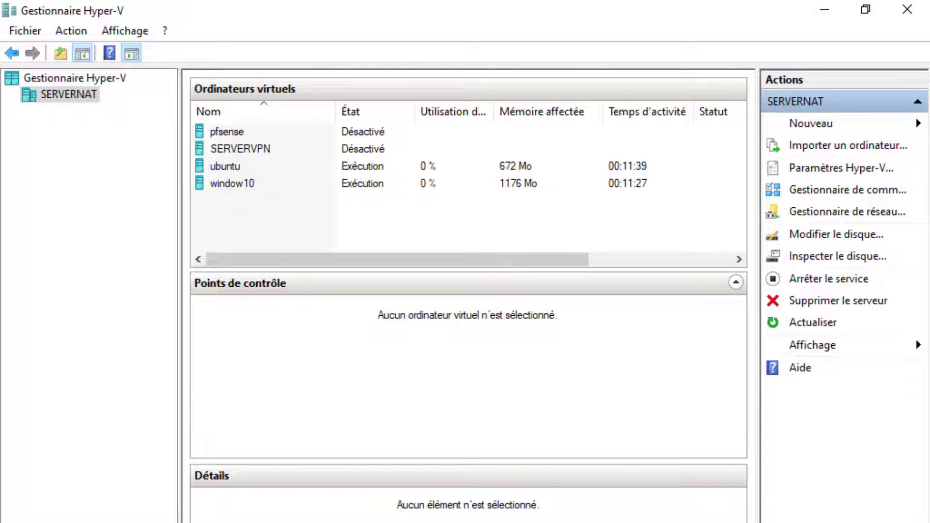
- View the window10 and ubuntu virtual machine sessions in full screen, minimizing each one
{"action": "mouse_move", "coordinate": [285, 522]}
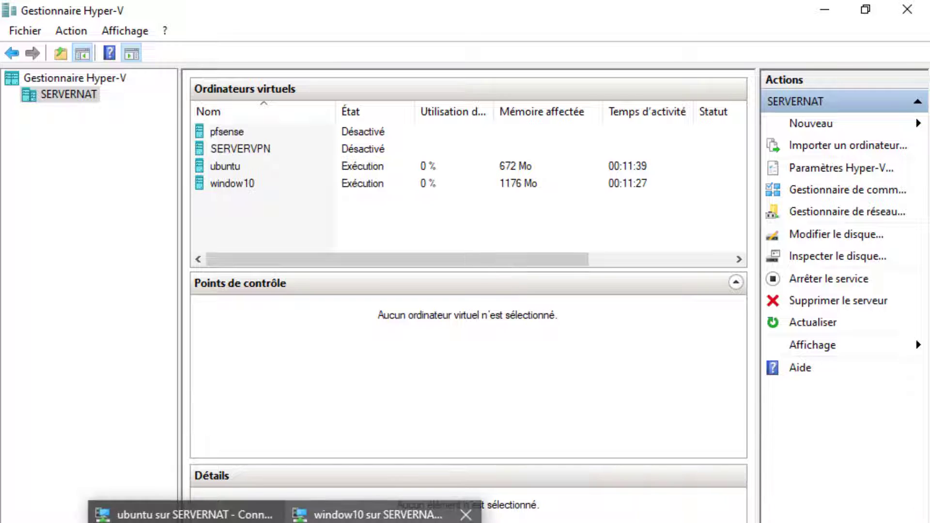
{"action": "left_click", "coordinate": [383, 522]}
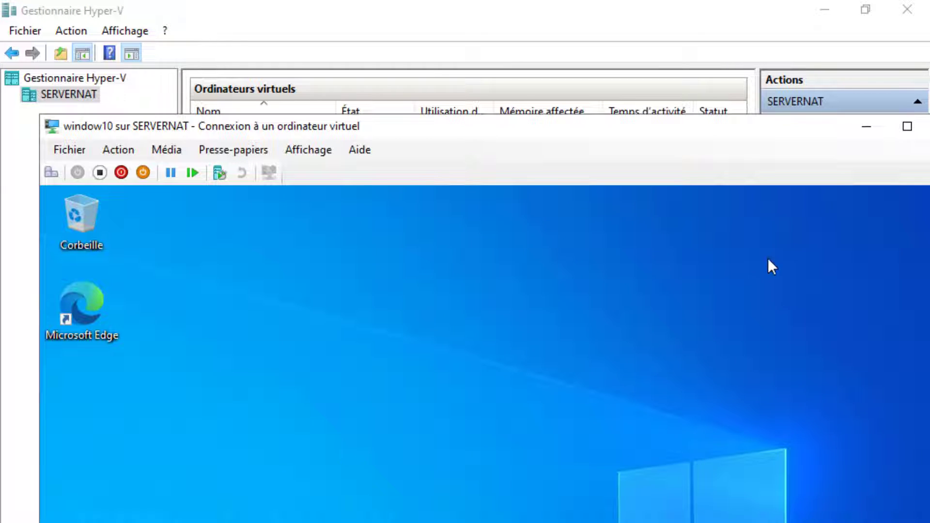
{"action": "left_click", "coordinate": [907, 126]}
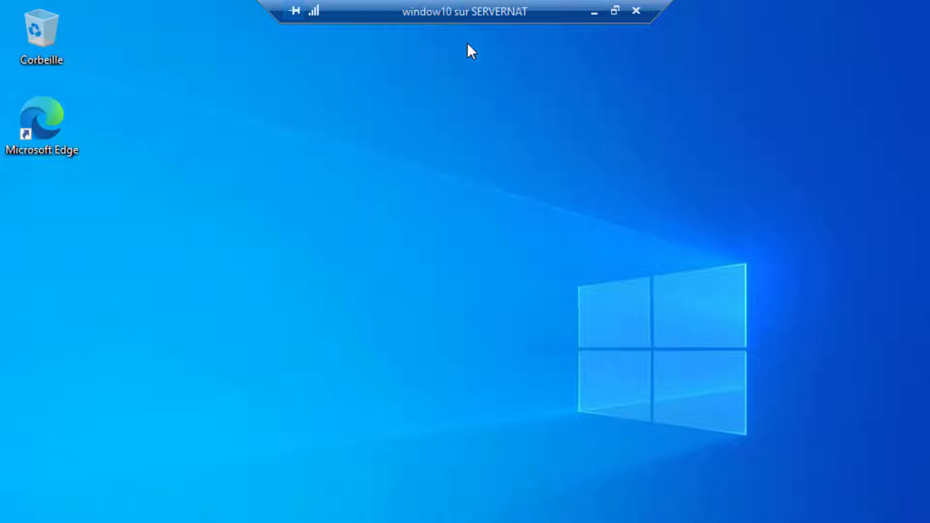
{"action": "left_click", "coordinate": [594, 13]}
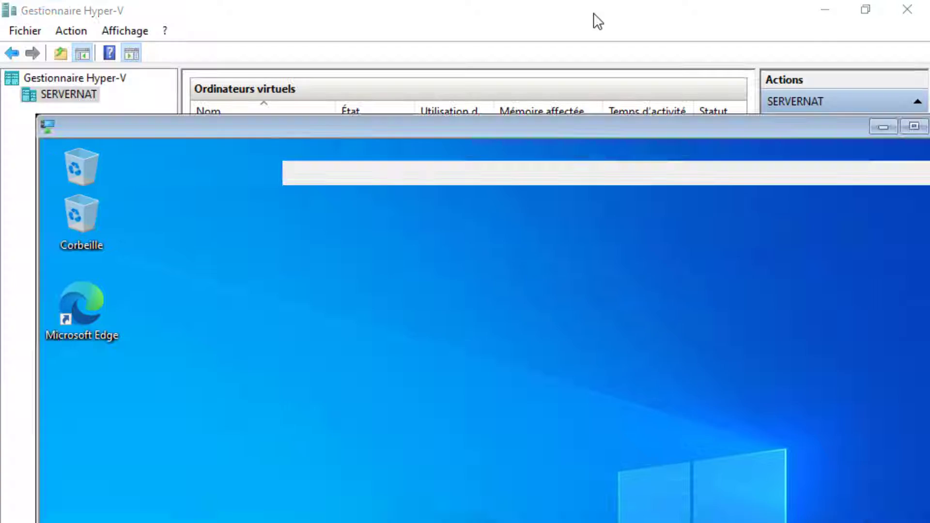
{"action": "mouse_move", "coordinate": [285, 522]}
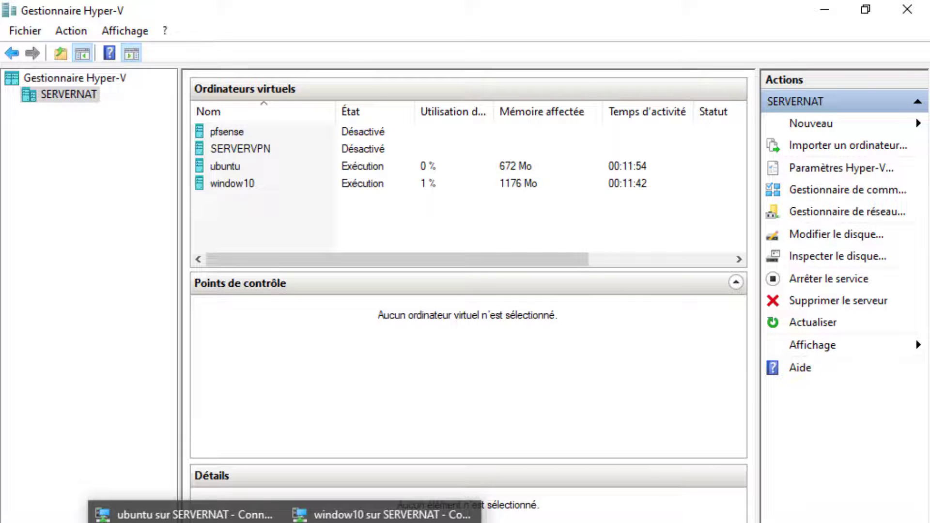
{"action": "left_click", "coordinate": [174, 515]}
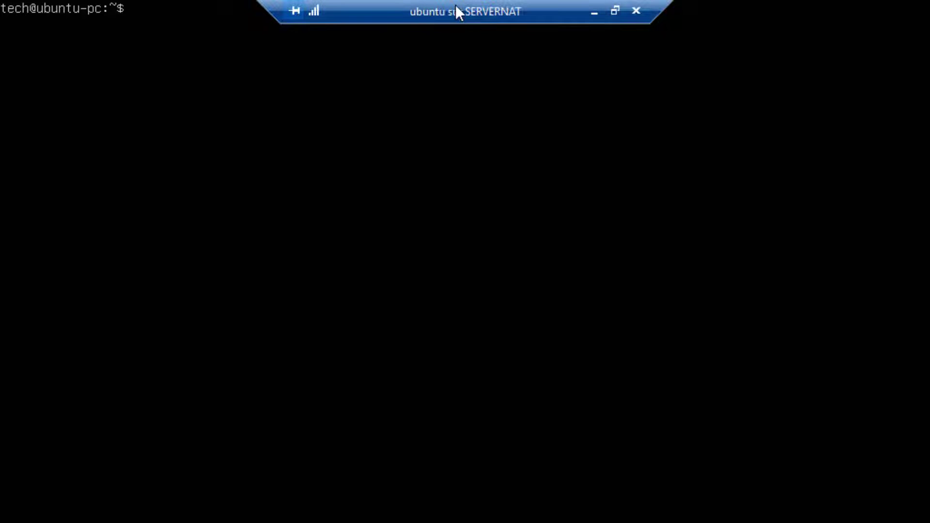
{"action": "left_click", "coordinate": [589, 10]}
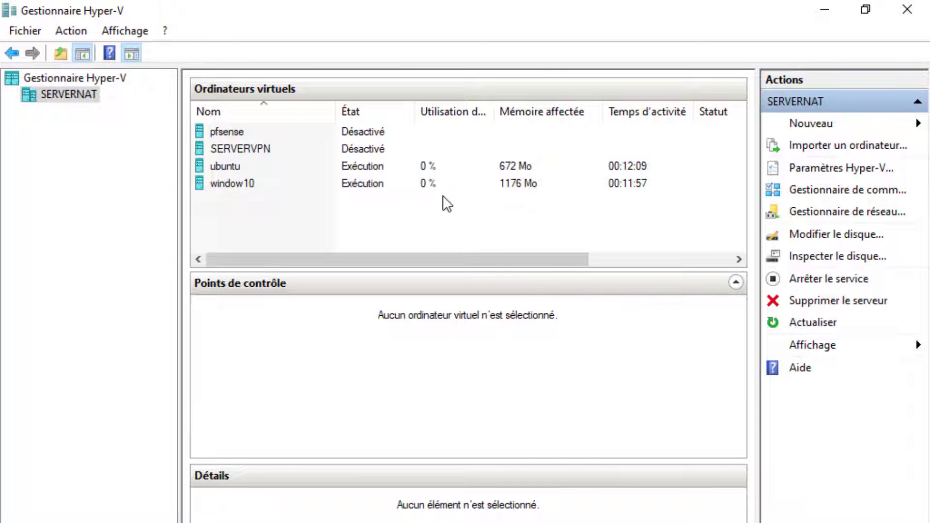
- Select the window10 virtual machine and widen the Actions pane to show the full command names
{"action": "left_click", "coordinate": [428, 183]}
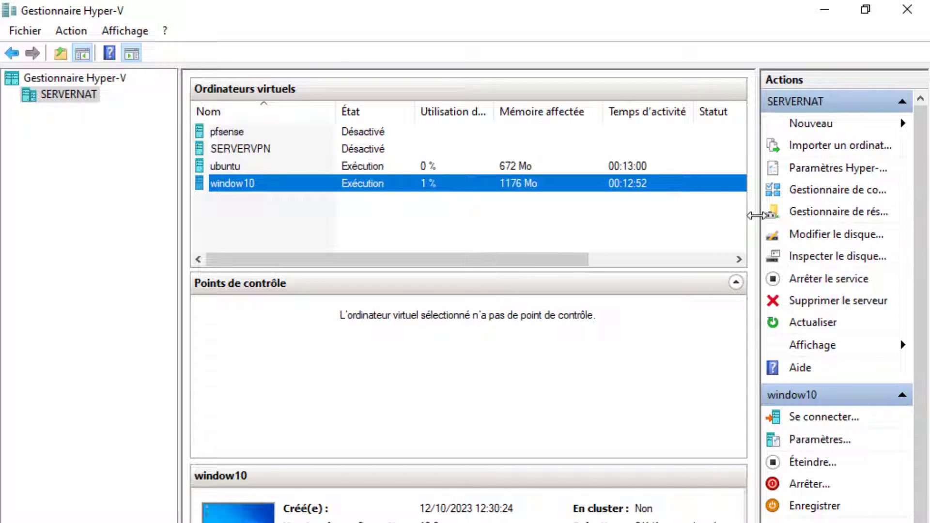
{"action": "left_click_drag", "start_coordinate": [758, 211], "coordinate": [659, 210]}
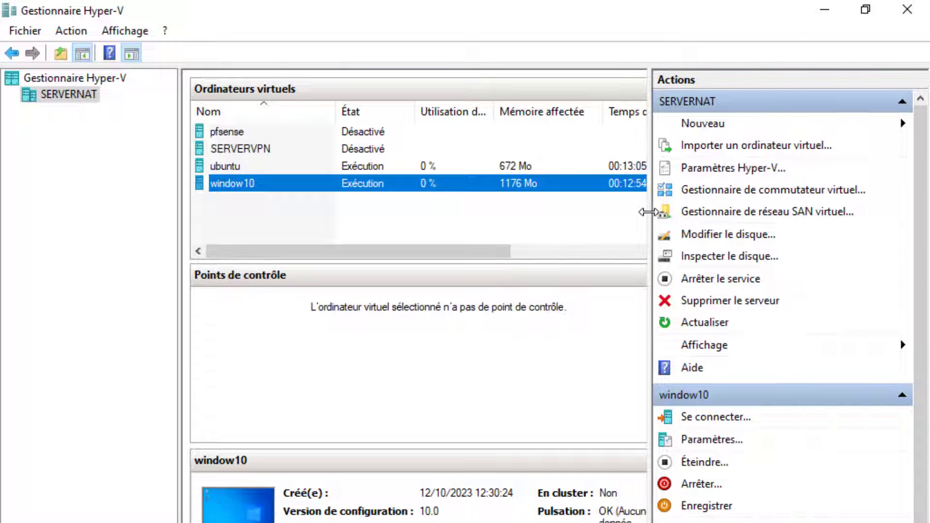
- Review the int virtual switch's connection type in the virtual switch manager, then close it
{"action": "left_click", "coordinate": [752, 193]}
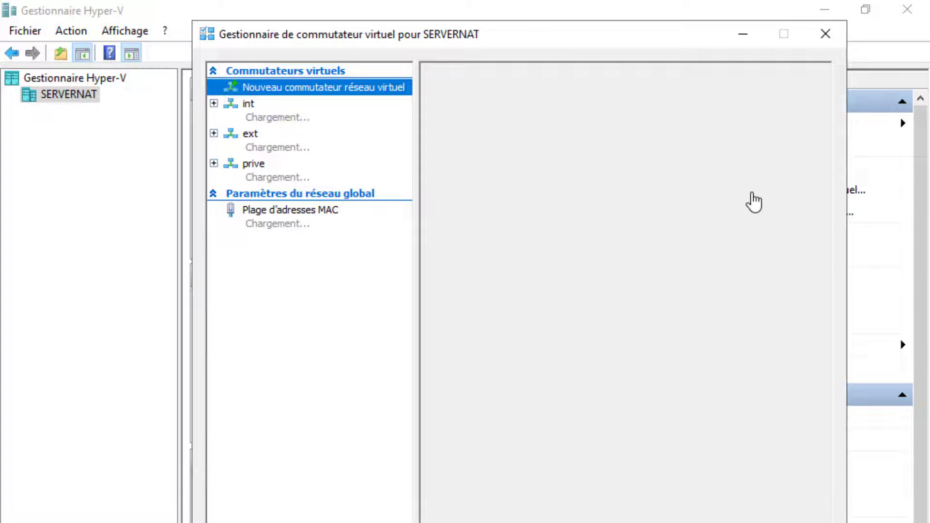
{"action": "left_click", "coordinate": [265, 108]}
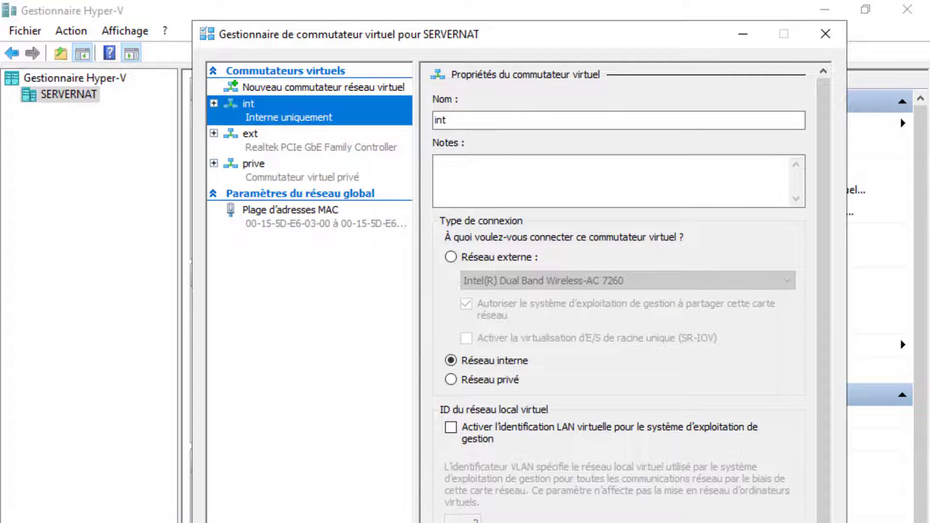
{"action": "key", "text": "Escape"}
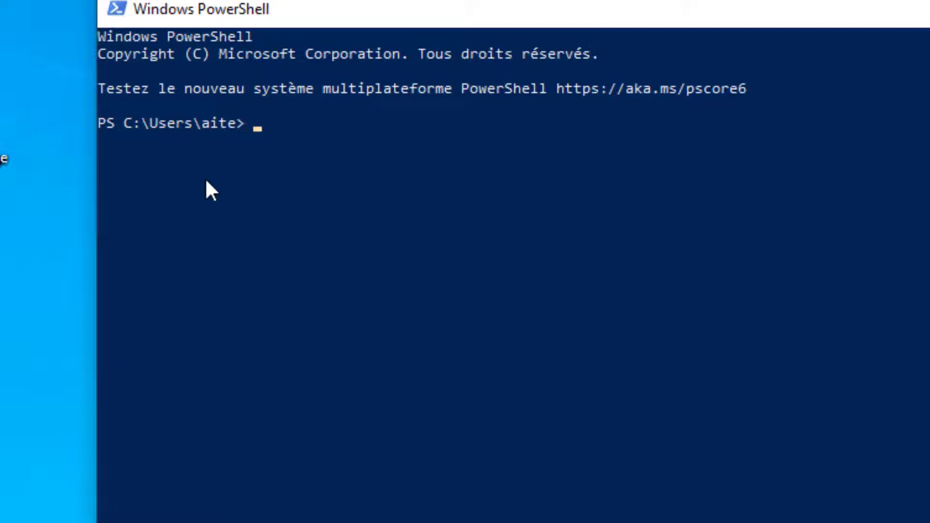
- Run ipconfig in PowerShell on the window10 virtual machine to check its network configuration
{"action": "type", "text": "ip"}
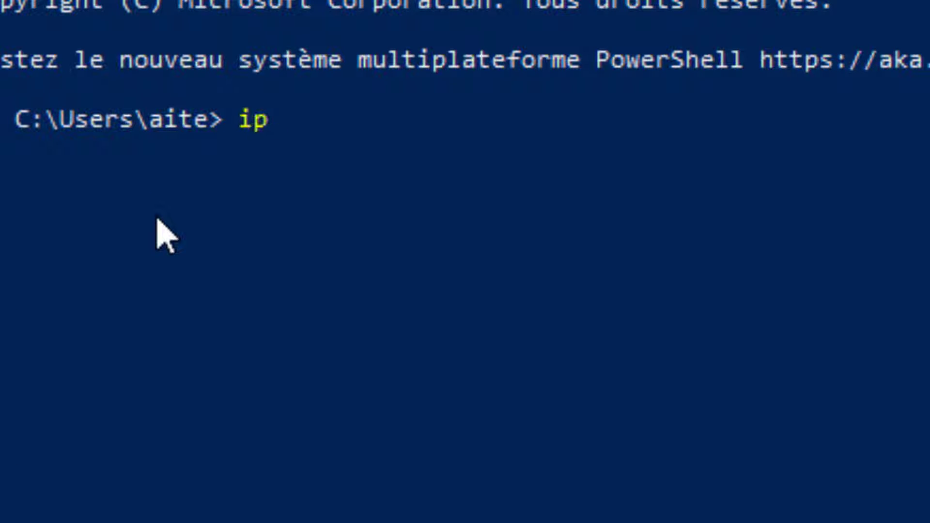
{"action": "type", "text": "confi"}
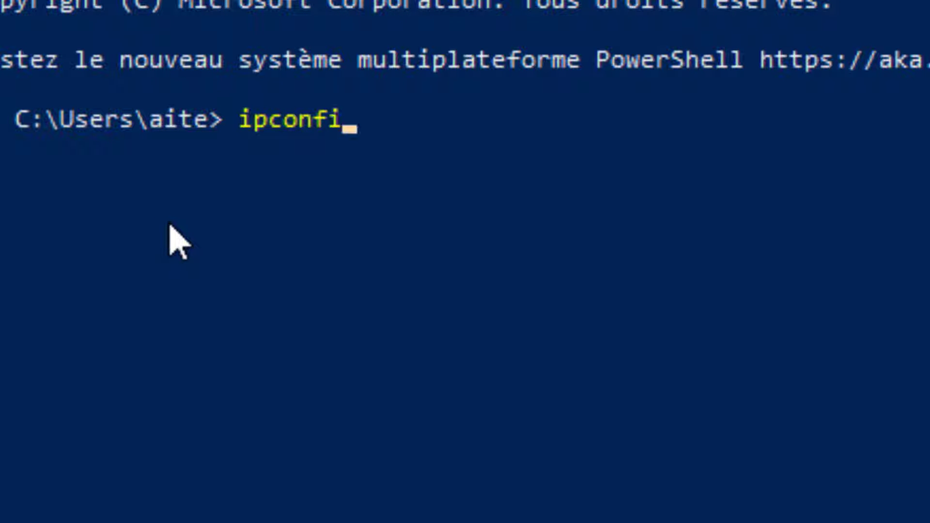
{"action": "left_click", "coordinate": [173, 227]}
{"action": "type", "text": "g"}
{"action": "key", "text": "Return"}
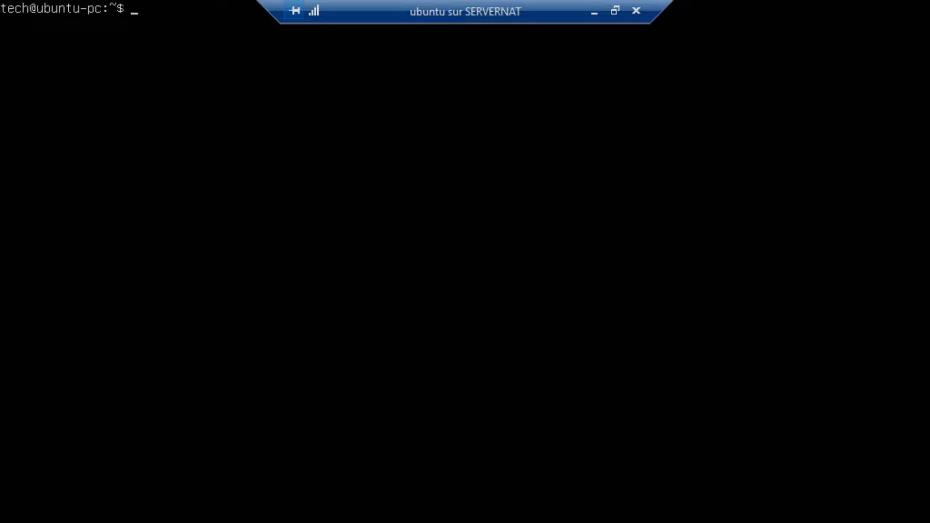
- Run networkctl status in the ubuntu virtual machine's terminal to check its network configuration
{"action": "key", "text": "Return"}
{"action": "key", "text": "Return"}
{"action": "key", "text": "Return"}
{"action": "key", "text": "Return"}
{"action": "key", "text": "Return"}
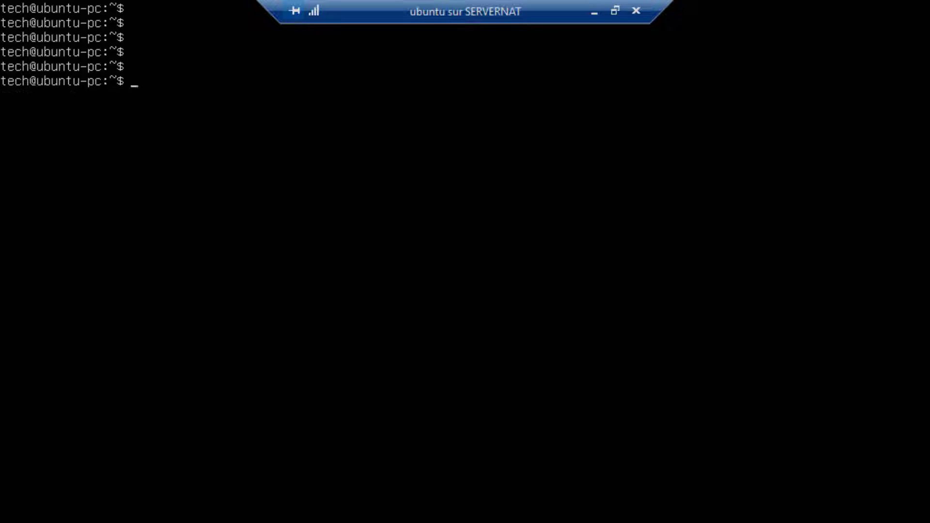
{"action": "type", "text": "net"}
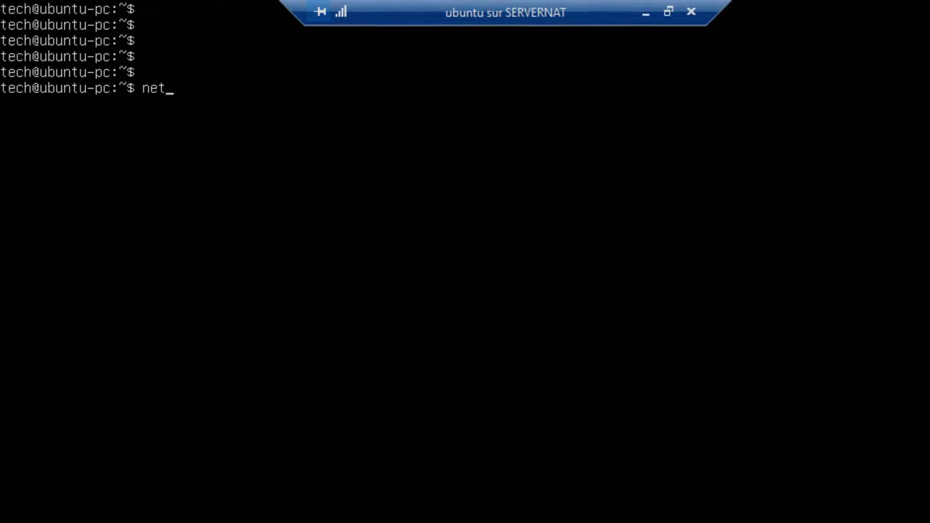
{"action": "type", "text": "we"}
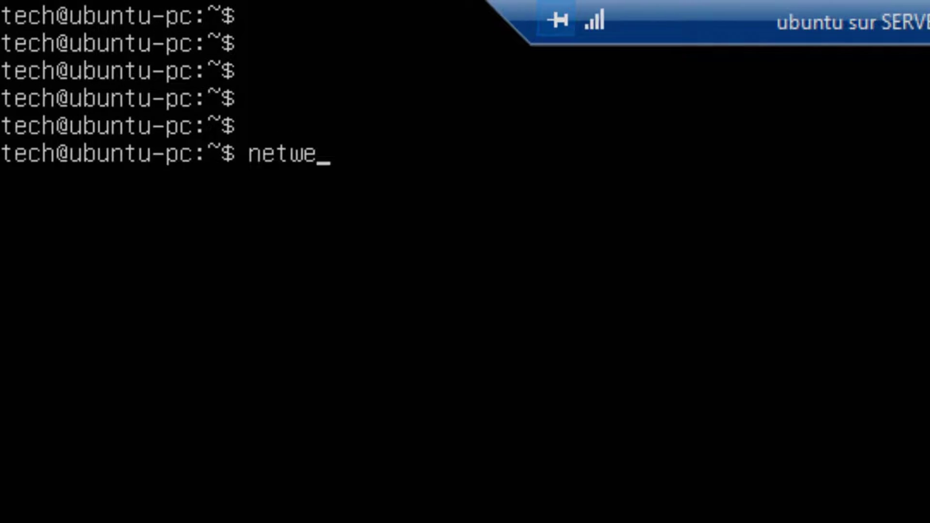
{"action": "key", "text": "BackSpace"}
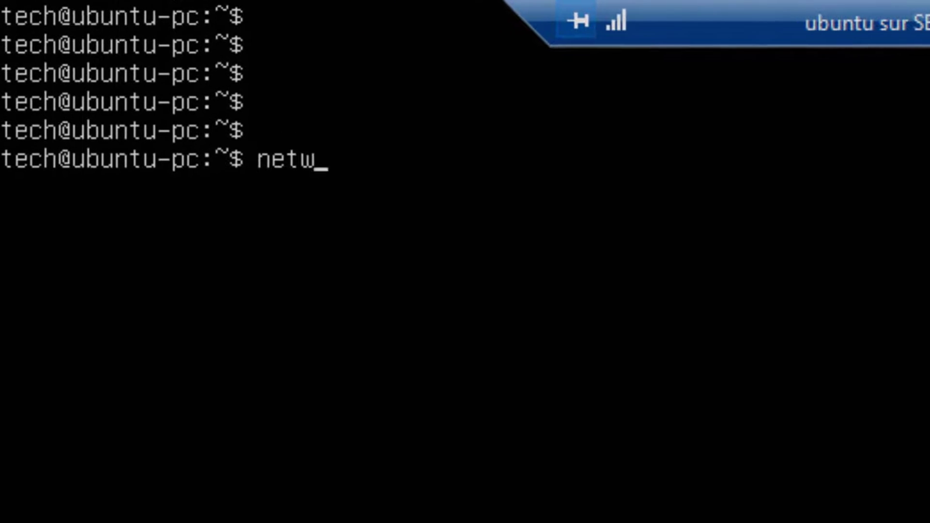
{"action": "type", "text": "orkctl "}
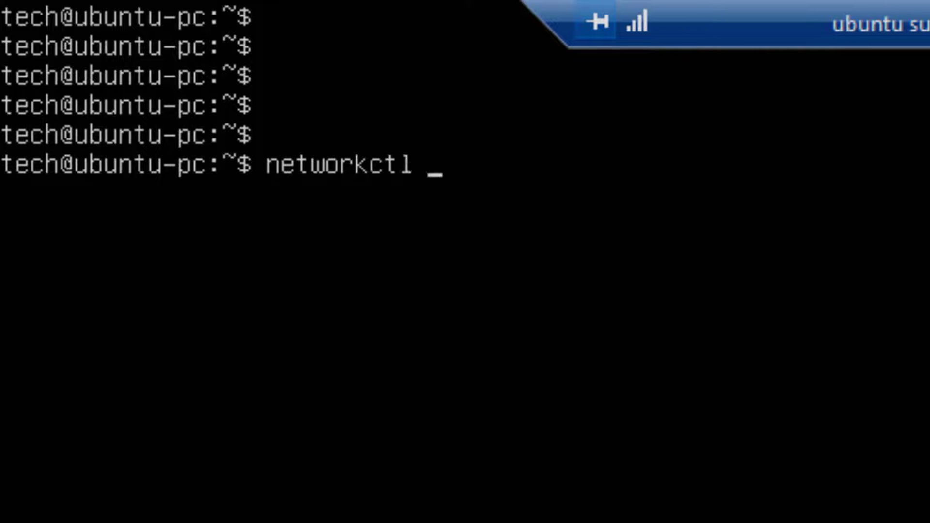
{"action": "type", "text": "status"}
{"action": "key", "text": "Return"}
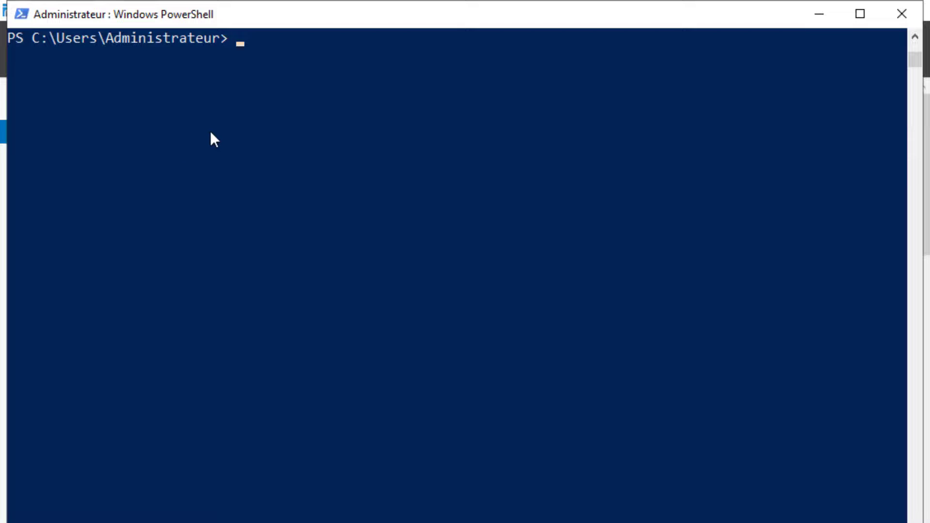
- Ping 192.168.100.11 from the server's administrator PowerShell to test the internal connection
{"action": "type", "text": "ping 192.1"}
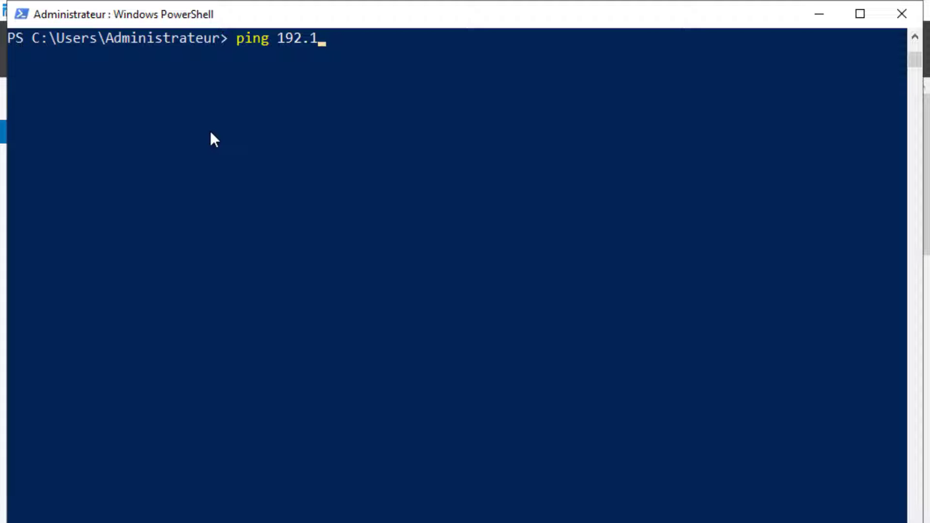
{"action": "type", "text": "68.100/"}
{"action": "key", "text": "BackSpace"}
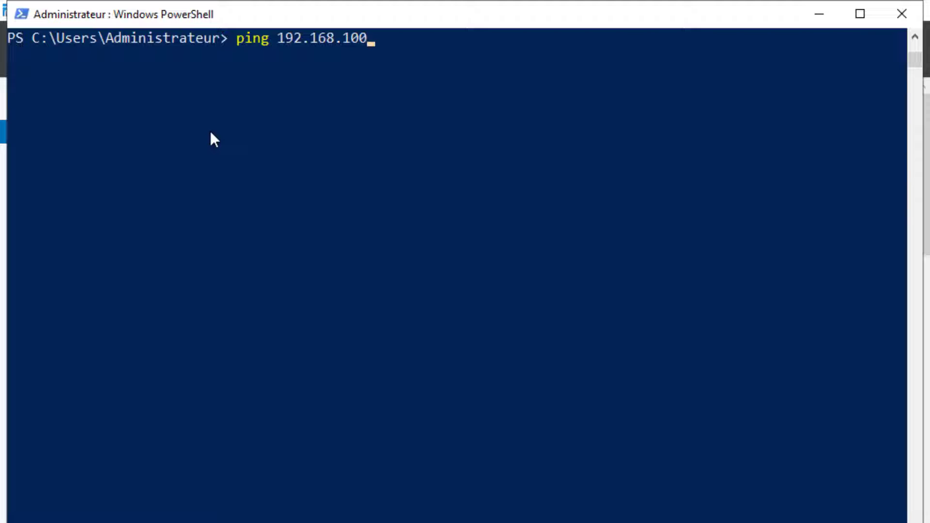
{"action": "type", "text": ".11"}
{"action": "key", "text": "Return"}
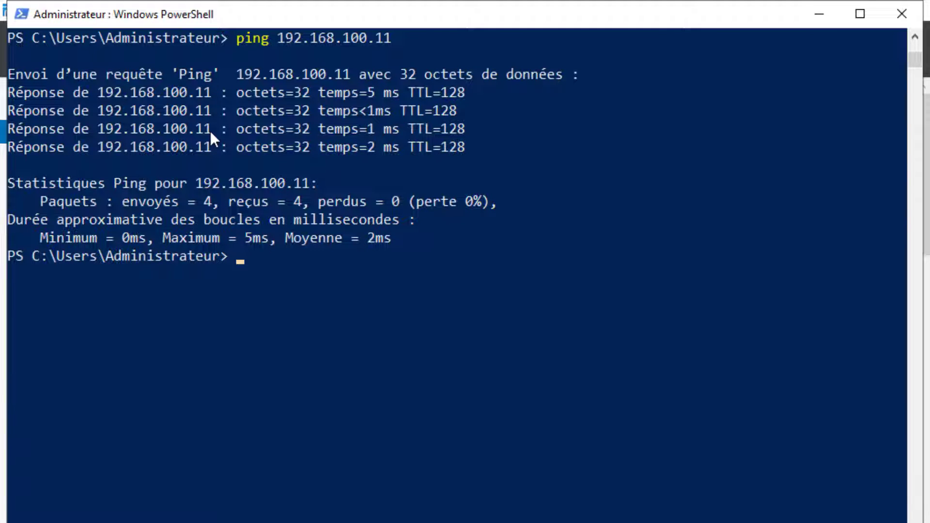
- Ping 192.168.100.12 from the server by editing the address in the previous ping command
{"action": "key", "text": "Up"}
{"action": "key", "text": "BackSpace"}
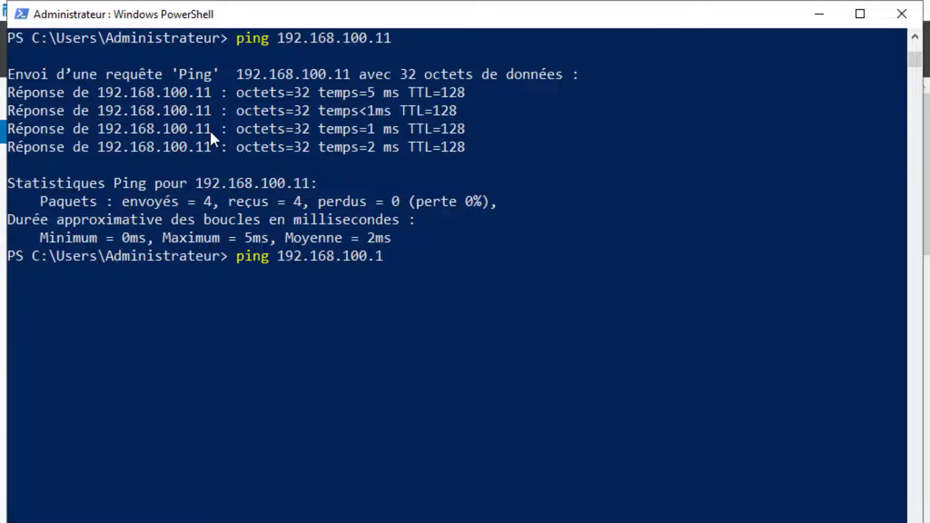
{"action": "type", "text": "2"}
{"action": "key", "text": "Return"}
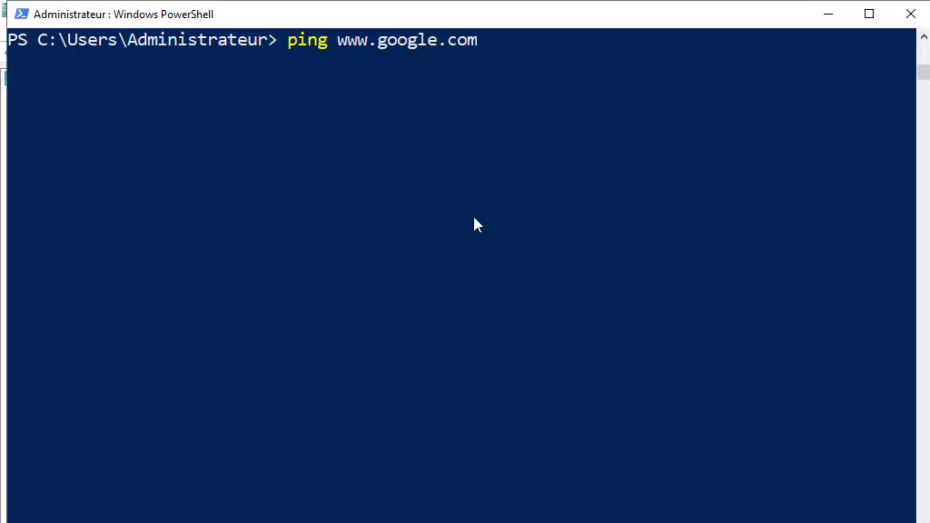
{"action": "key", "text": "Up"}
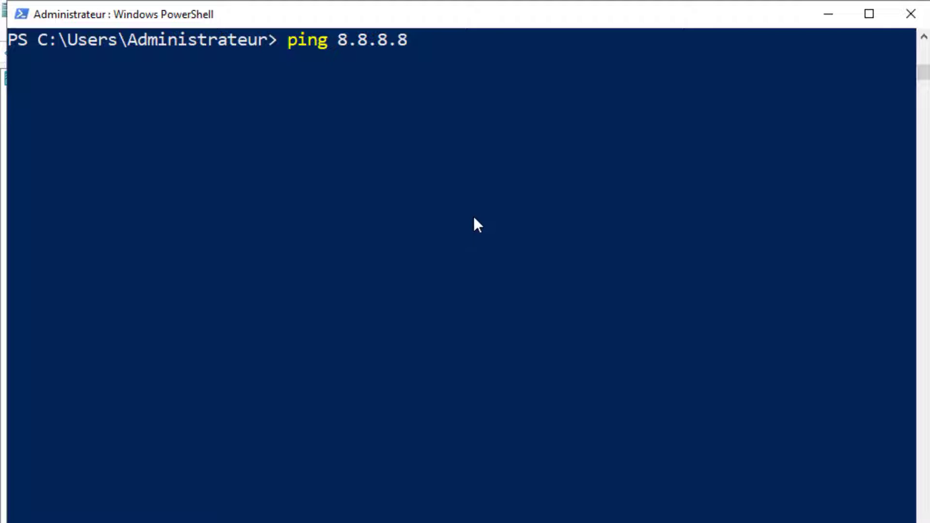
{"action": "key", "text": "Return"}
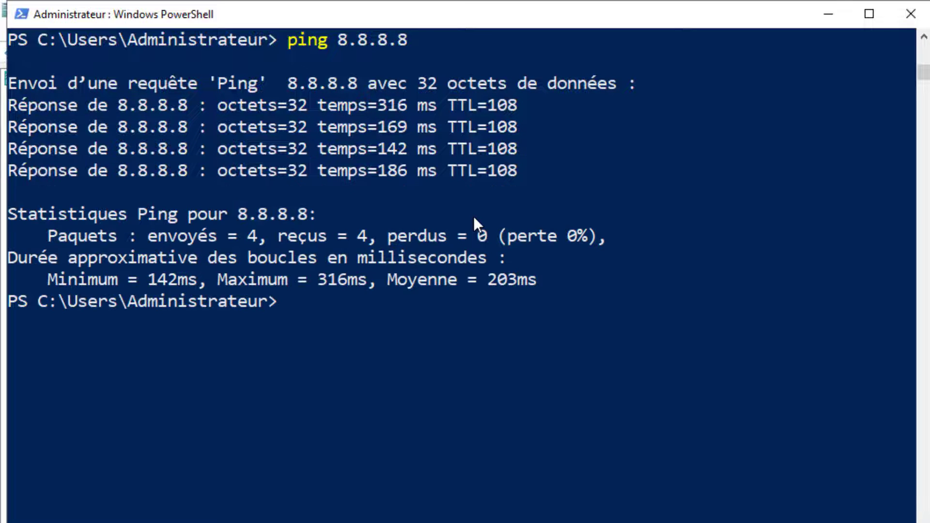
{"action": "key", "text": "Up"}
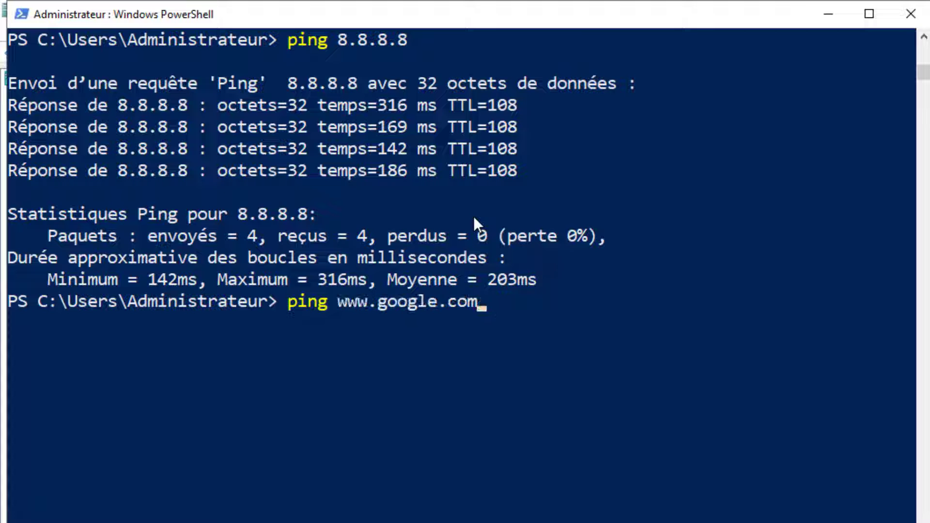
{"action": "key", "text": "Return"}
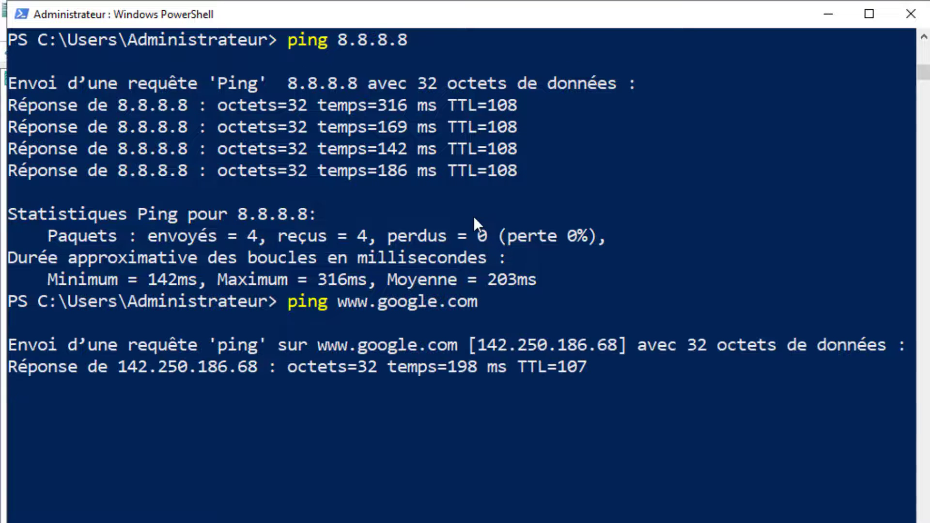
{"action": "left_click", "coordinate": [474, 218]}
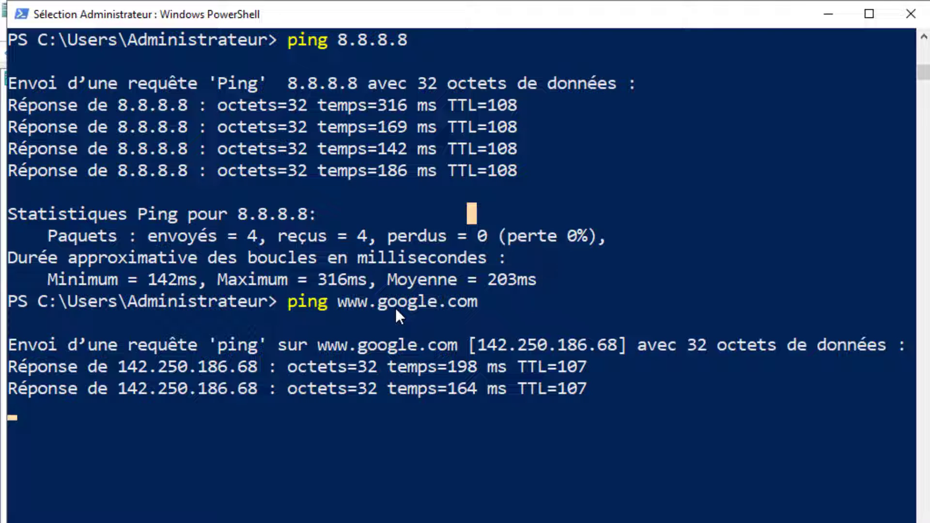
{"action": "key", "text": "Escape"}
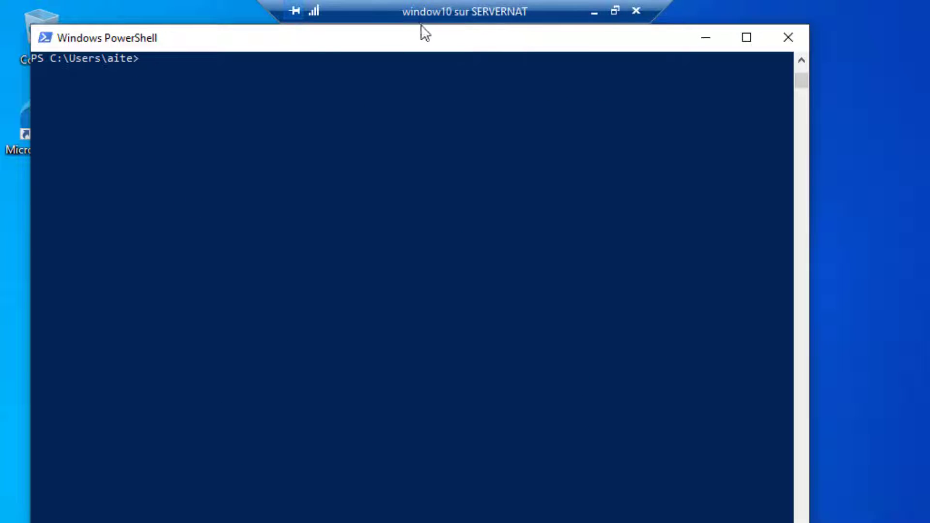
- Ping 8.8.8.8 from PowerShell on the window10 virtual machine, then rerun an earlier command from its history
{"action": "left_click", "coordinate": [276, 85]}
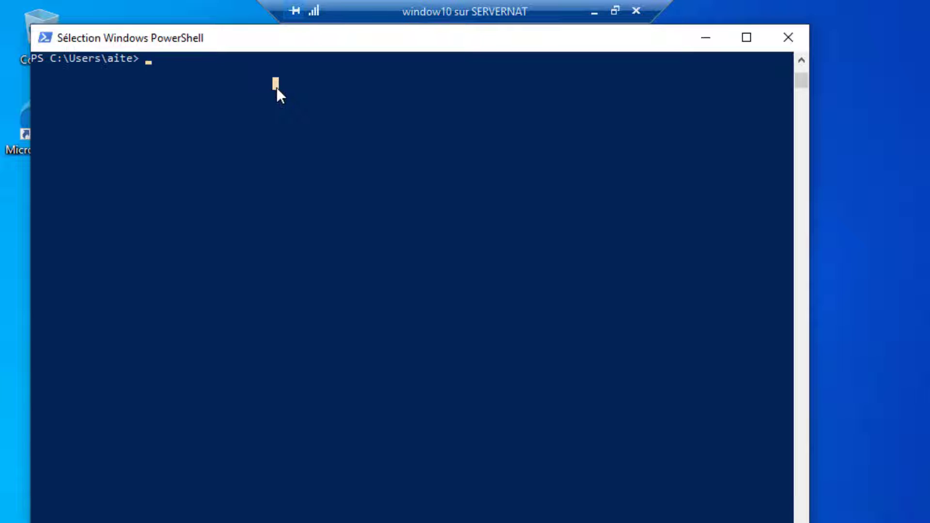
{"action": "key", "text": "Up"}
{"action": "key", "text": "Up"}
{"action": "key", "text": "Return"}
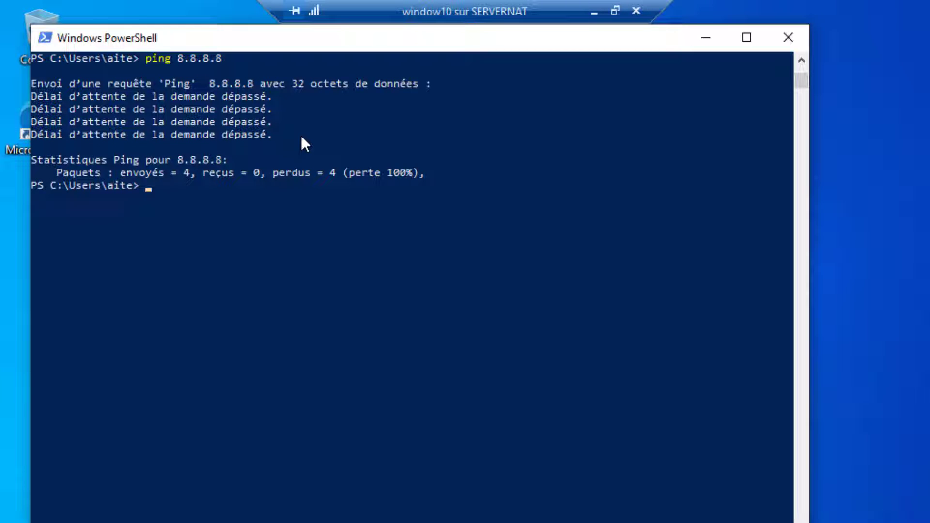
{"action": "key", "text": "Up"}
{"action": "key", "text": "Up"}
{"action": "key", "text": "Return"}
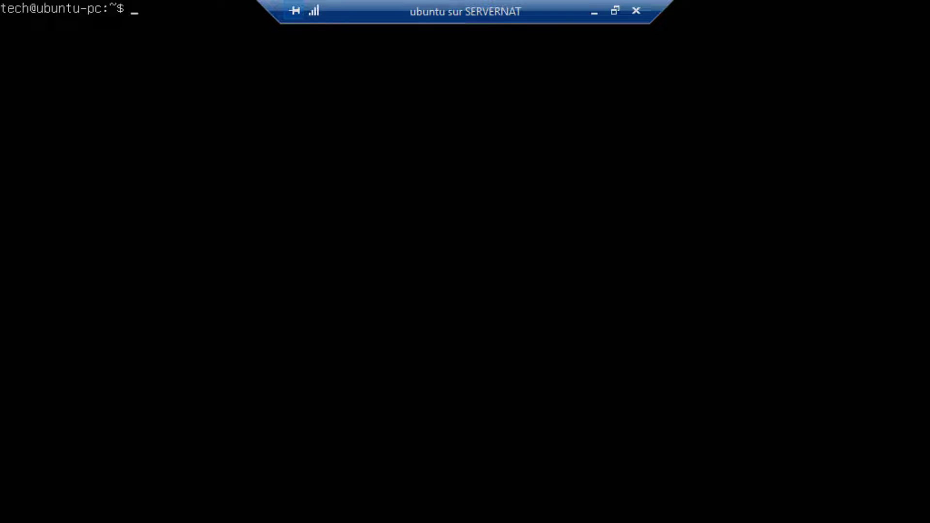
- Ping 8.8.8.8 from the ubuntu virtual machine's terminal, then stop the ping
{"action": "key", "text": "Return"}
{"action": "key", "text": "Return"}
{"action": "key", "text": "Return"}
{"action": "key", "text": "Return"}
{"action": "key", "text": "Return"}
{"action": "key", "text": "Return"}
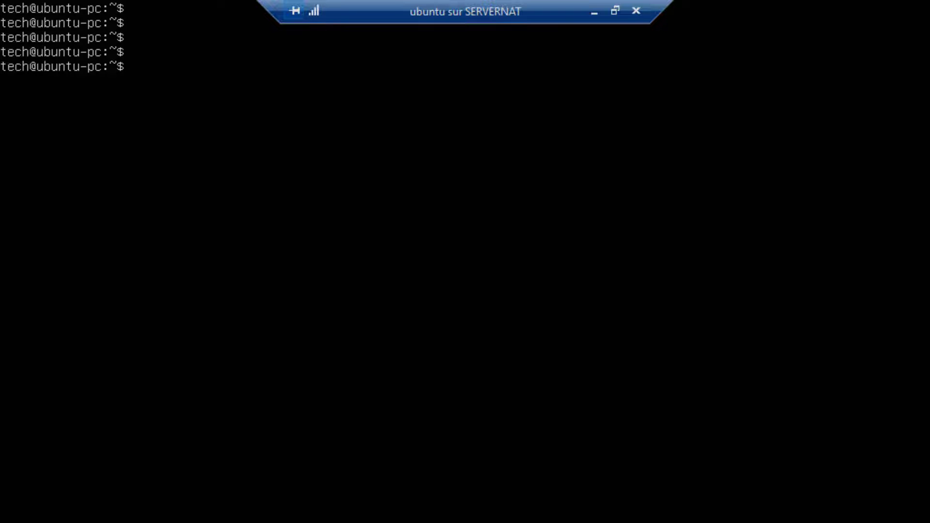
{"action": "key", "text": "Up"}
{"action": "key", "text": "Up"}
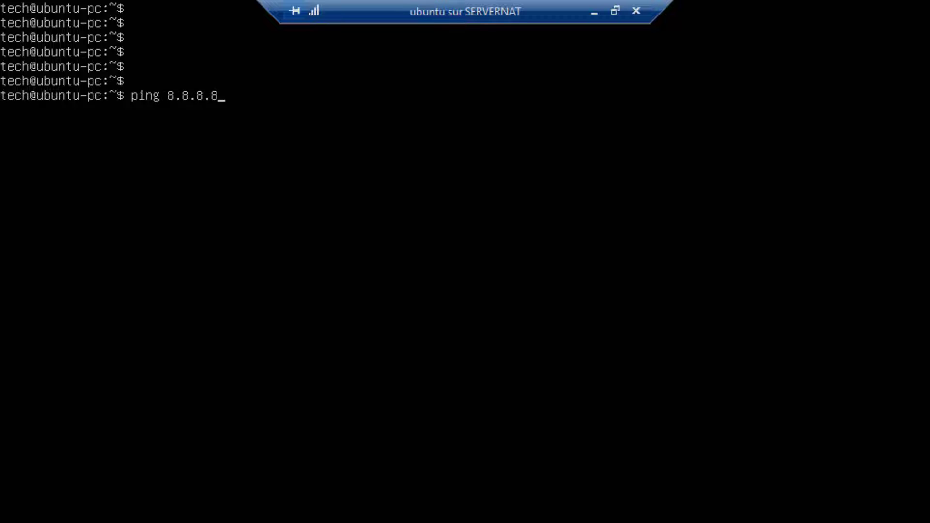
{"action": "key", "text": "Return"}
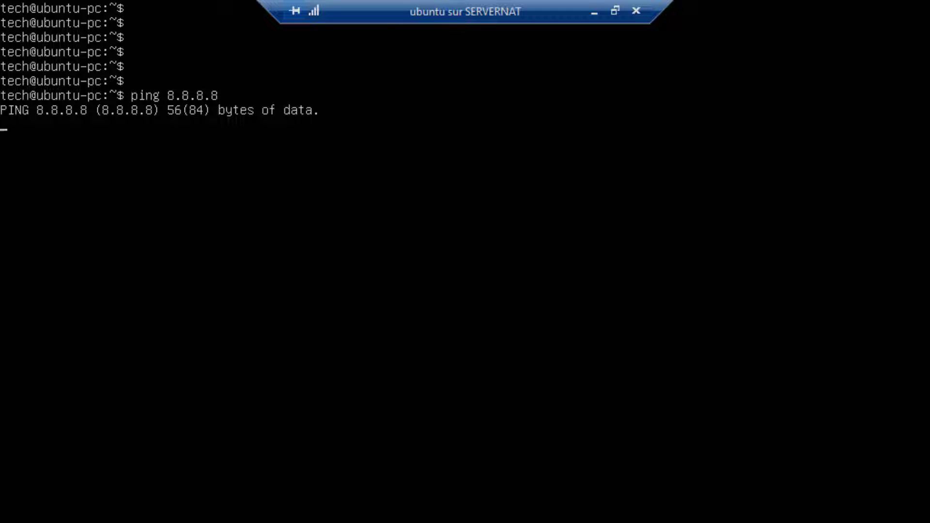
{"action": "key", "text": "ctrl+c"}
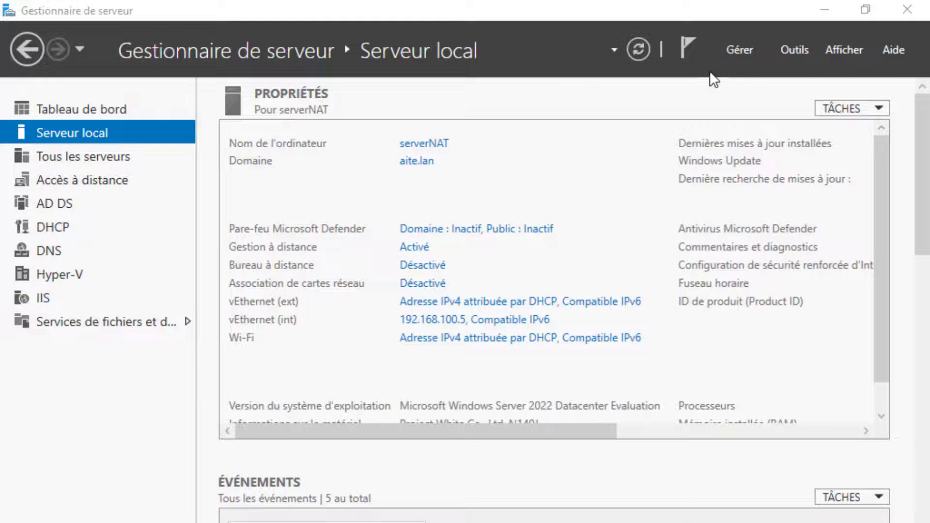
- Start adding roles and features in Server Manager with a role-based installation on serverNAT.aite.lan, advancing to the server roles selection
{"action": "left_click", "coordinate": [747, 48]}
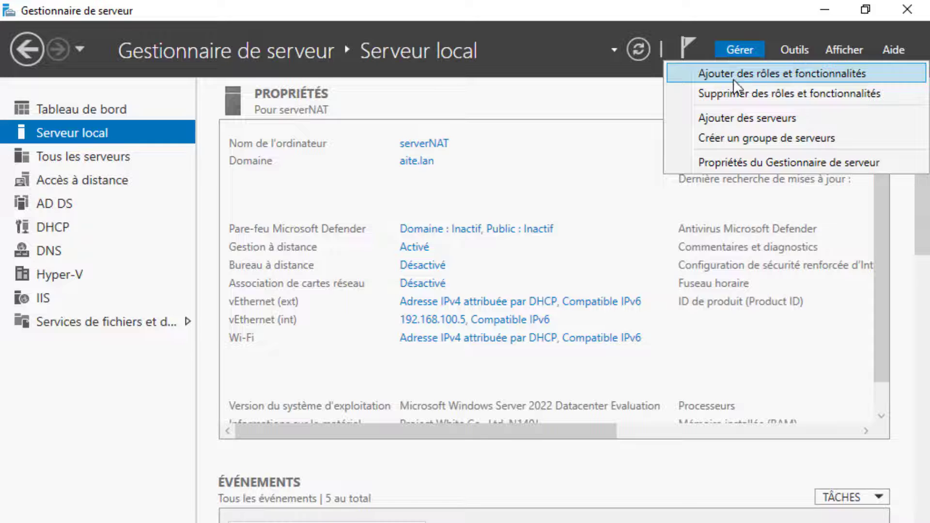
{"action": "left_click", "coordinate": [752, 73]}
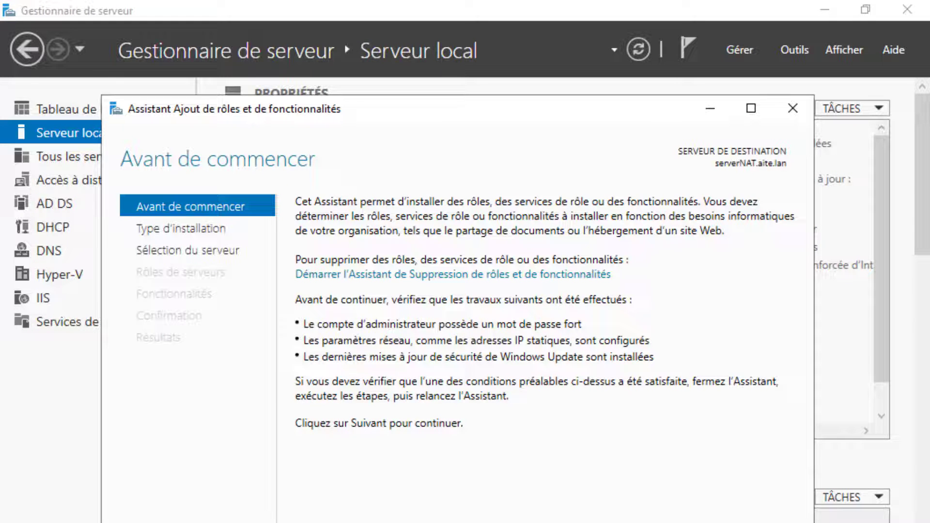
{"action": "key", "text": "Return"}
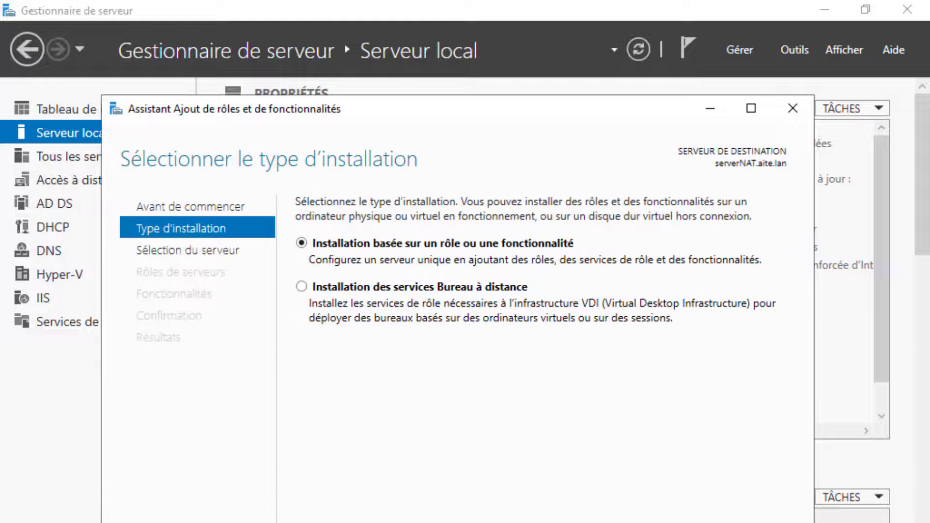
{"action": "key", "text": "Return"}
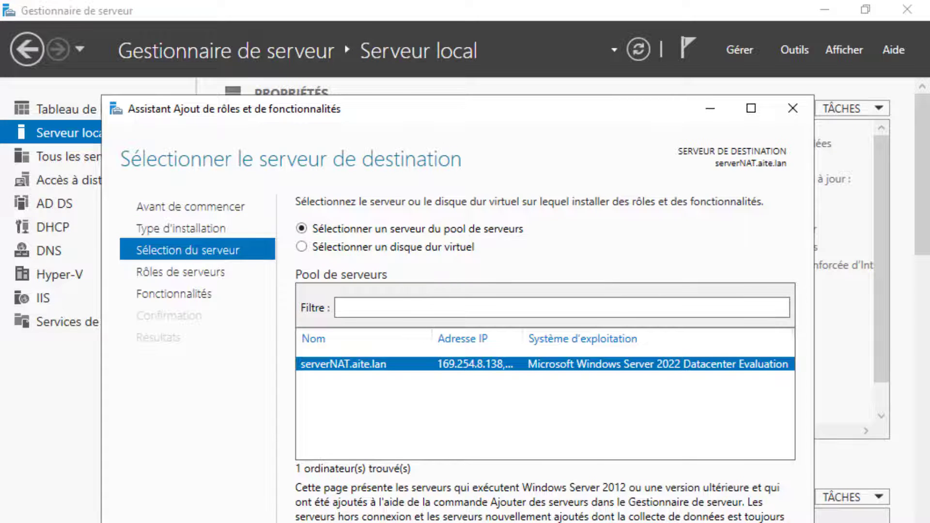
{"action": "key", "text": "Return"}
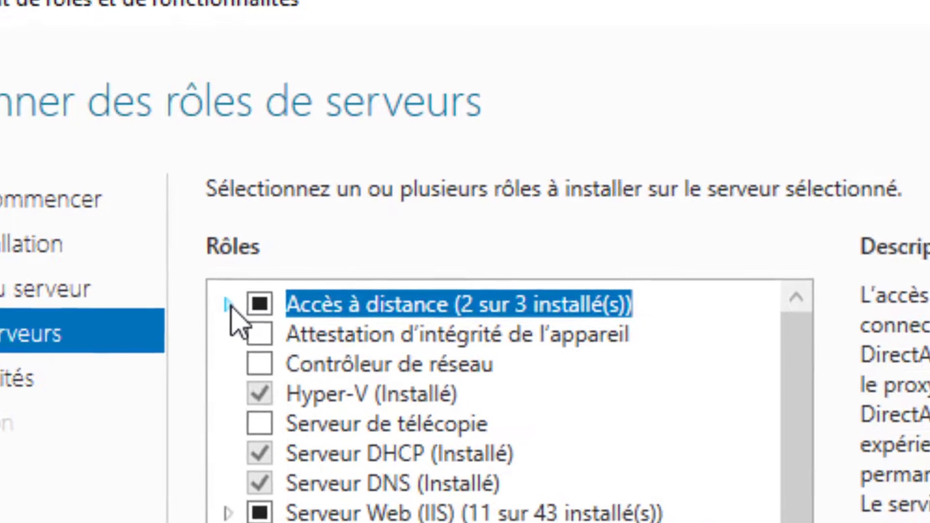
- Examine the role services under the Accès à distance role, then minimize the add roles wizard
{"action": "left_click", "coordinate": [227, 304]}
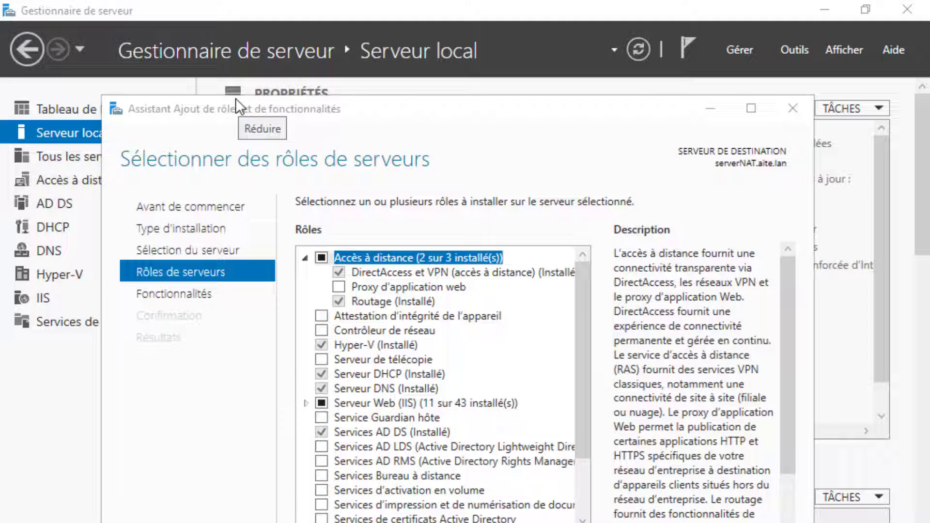
{"action": "left_click", "coordinate": [710, 108]}
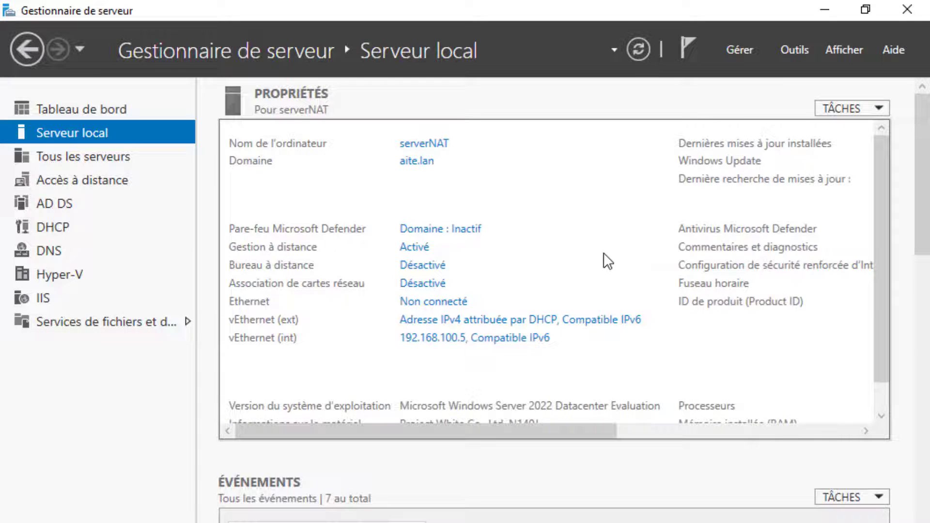
- Open the Routage et accès distant console, maximize it and review the IPv4 NAT and Général interface lists
{"action": "left_click", "coordinate": [795, 49]}
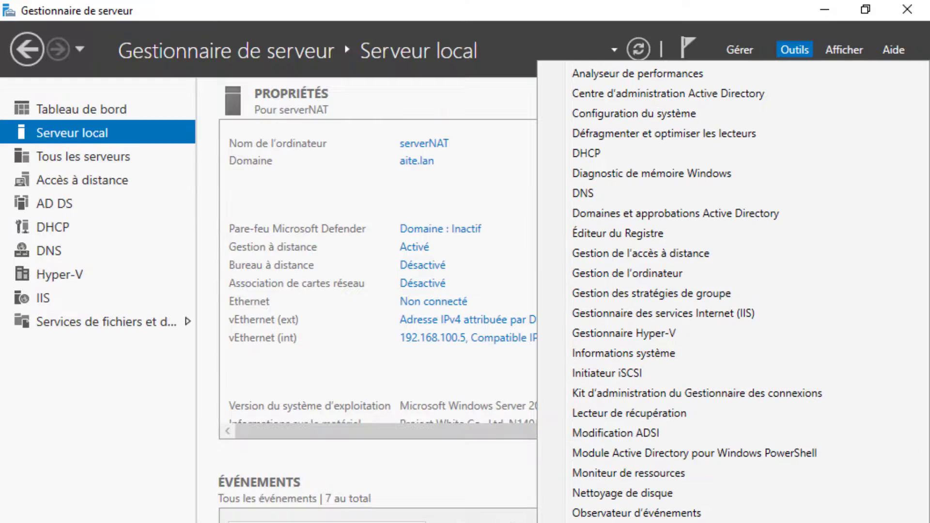
{"action": "left_click", "coordinate": [630, 450]}
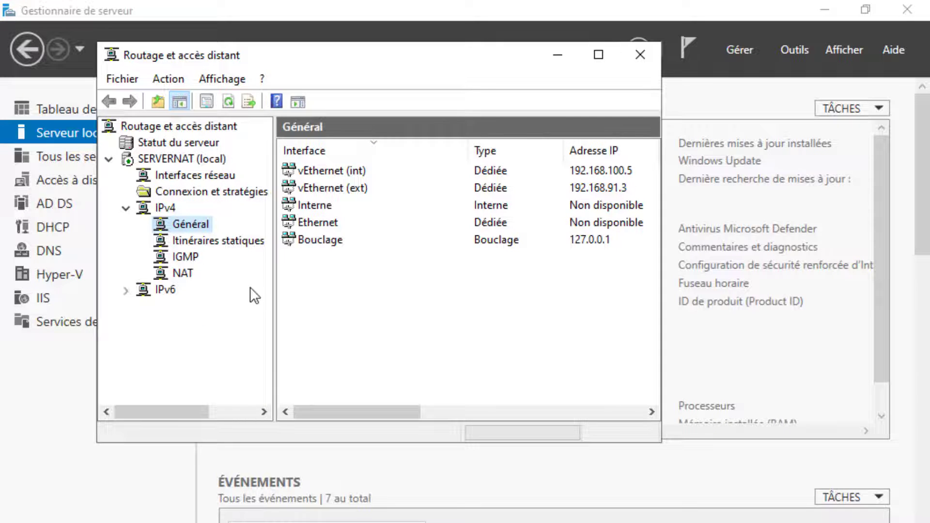
{"action": "left_click", "coordinate": [181, 275]}
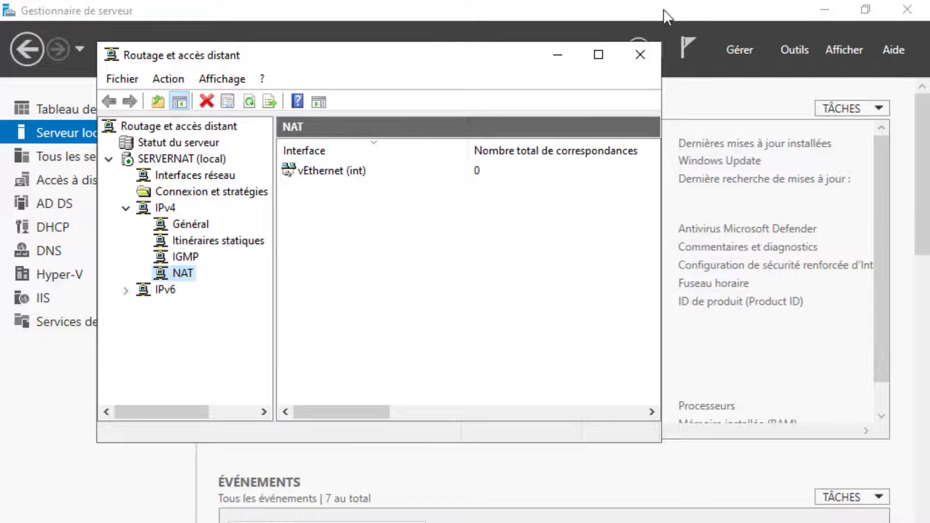
{"action": "left_click", "coordinate": [599, 56]}
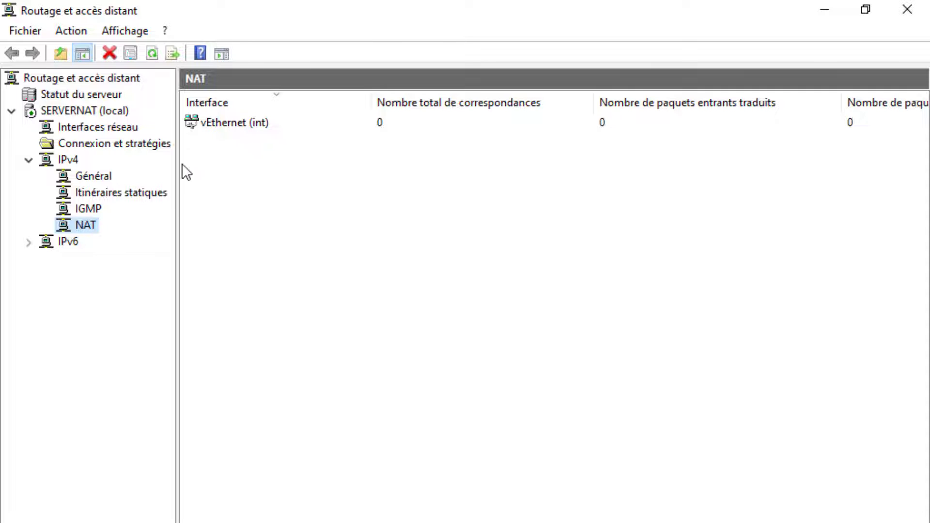
{"action": "left_click", "coordinate": [90, 178]}
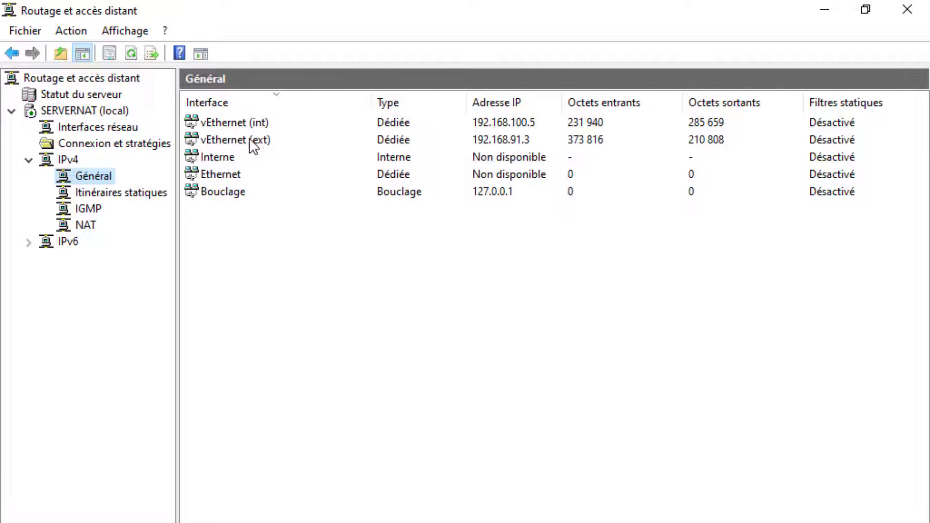
- Add vEthernet (ext) as a new IPv4 NAT interface, set as public and connected to the Internet, with NAT enabled
{"action": "left_click", "coordinate": [90, 229]}
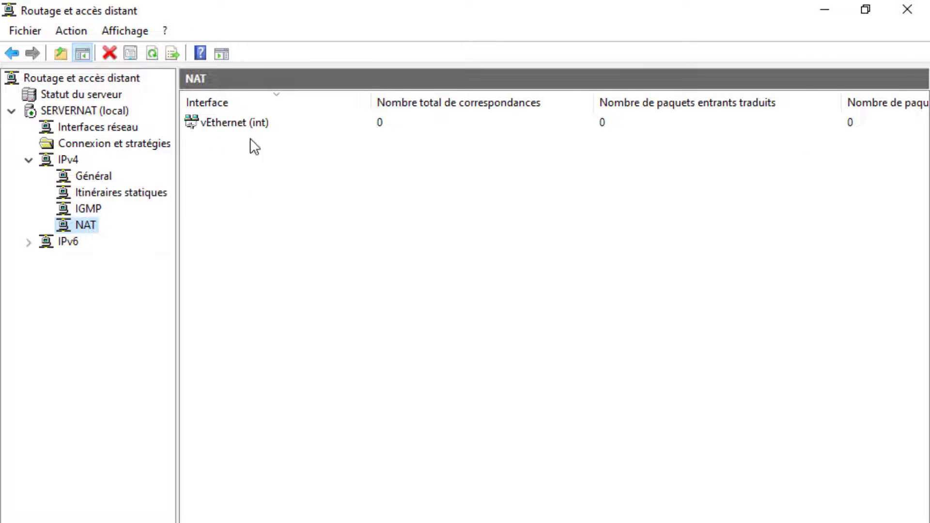
{"action": "right_click", "coordinate": [91, 237]}
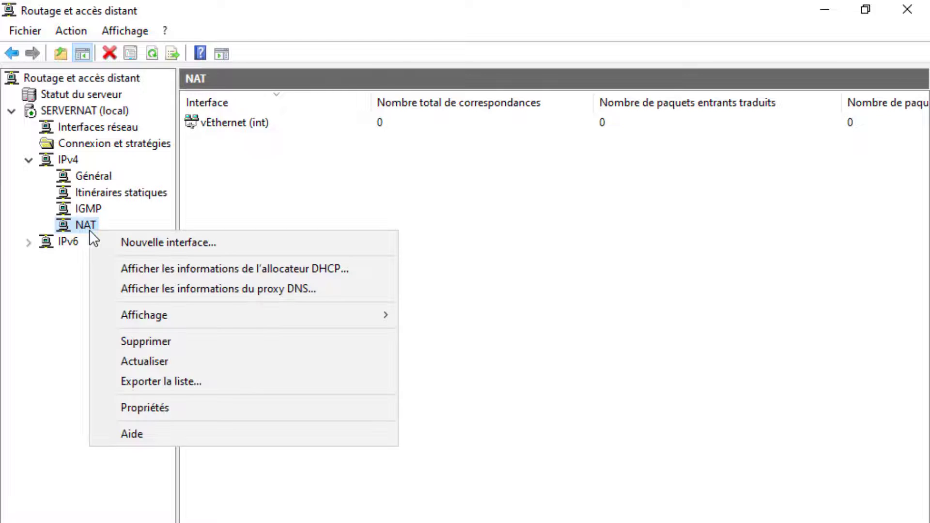
{"action": "left_click", "coordinate": [142, 245]}
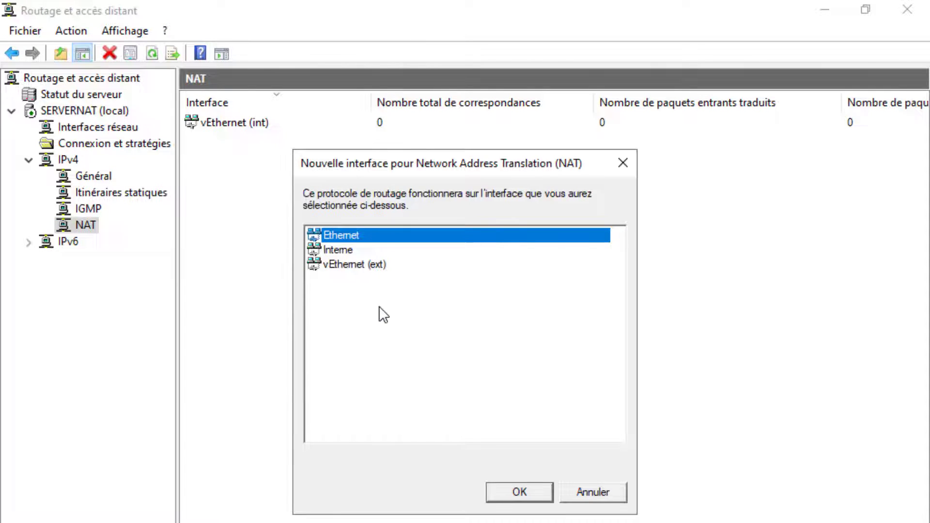
{"action": "left_click", "coordinate": [366, 265]}
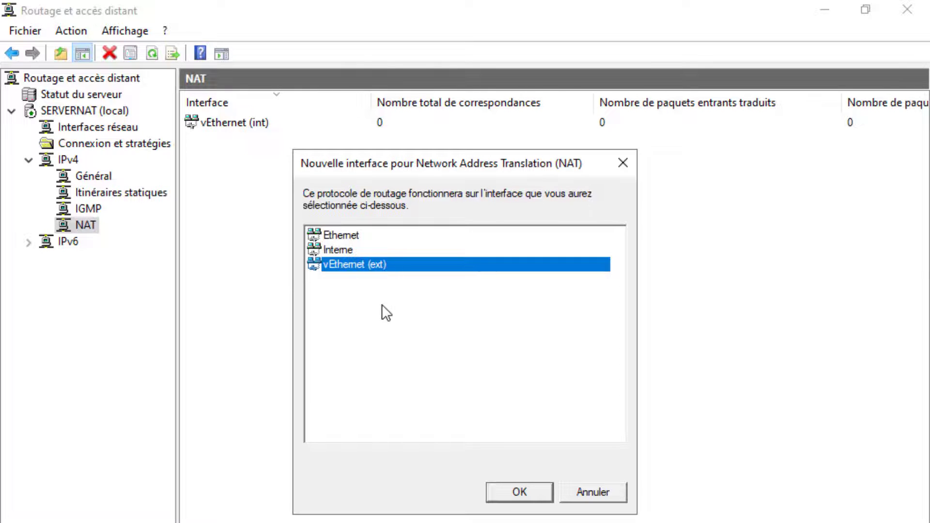
{"action": "left_click", "coordinate": [516, 492]}
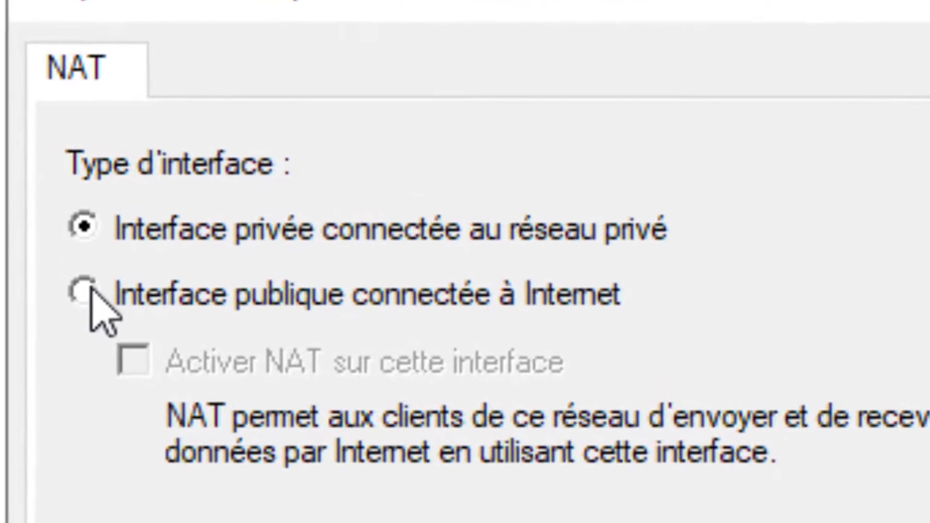
{"action": "left_click", "coordinate": [73, 296]}
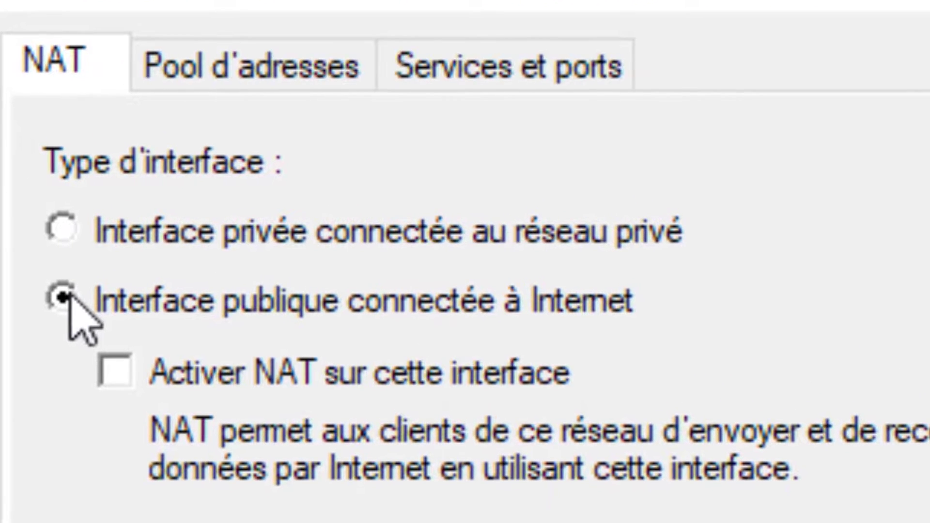
{"action": "left_click", "coordinate": [112, 369]}
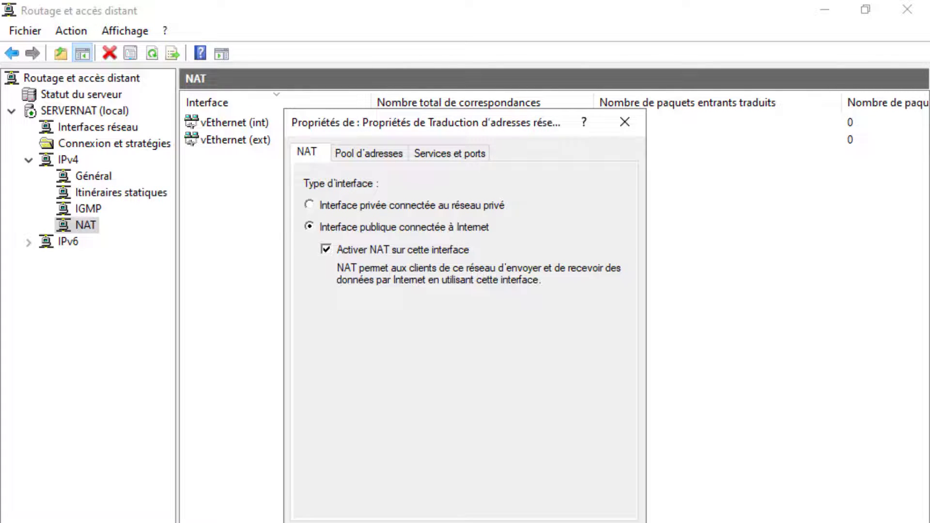
{"action": "key", "text": "Return"}
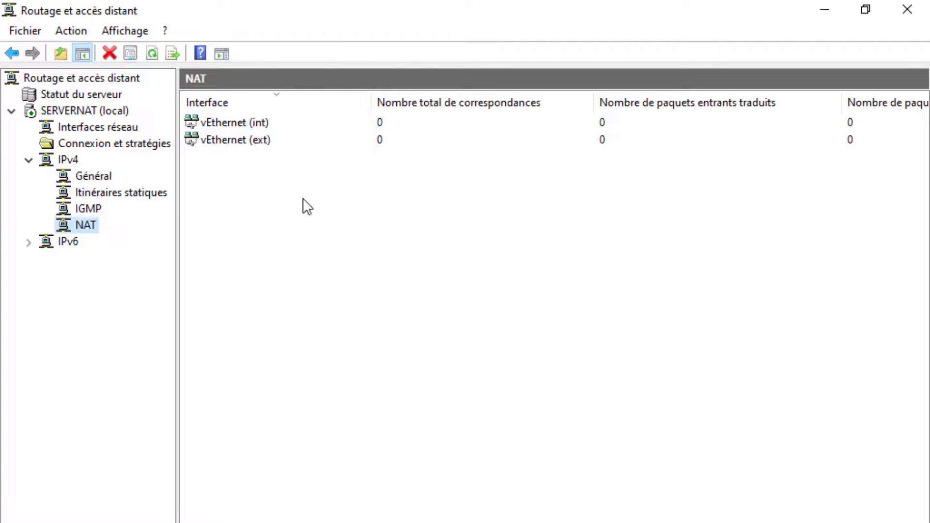
- Check the interface type in the NAT properties of vEthernet (int), then close the properties
{"action": "left_click", "coordinate": [257, 124]}
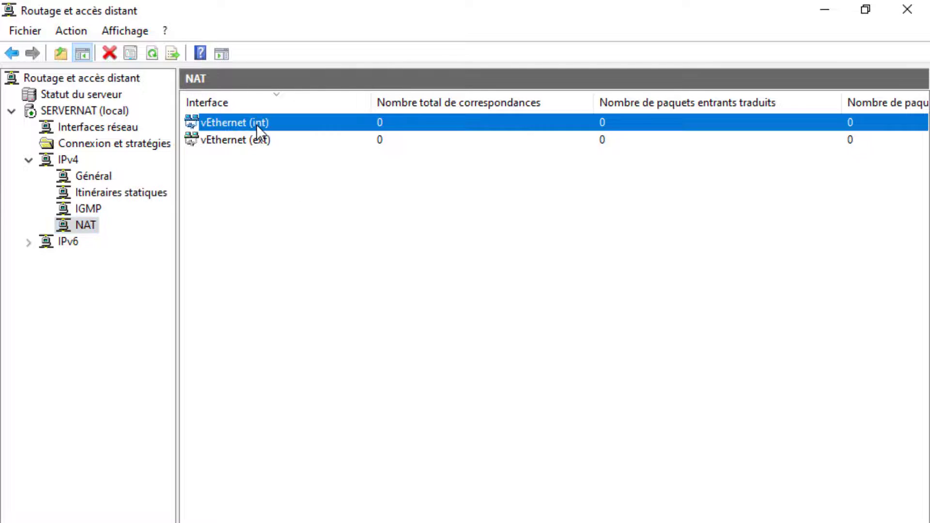
{"action": "double_click", "coordinate": [256, 124]}
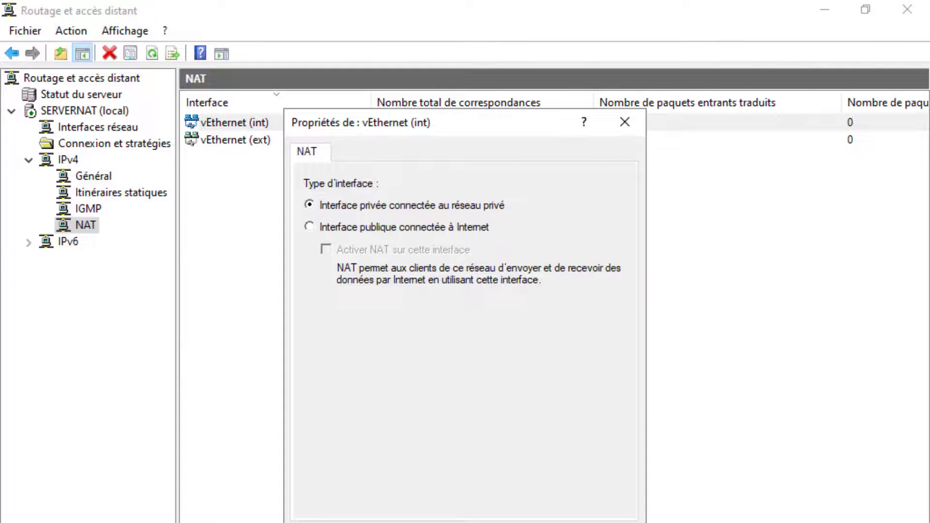
{"action": "key", "text": "Return"}
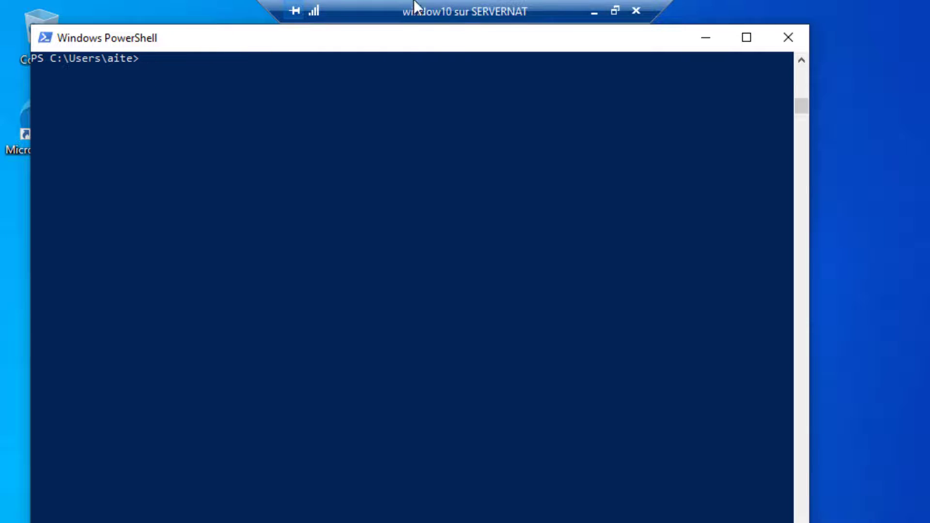
{"action": "left_click", "coordinate": [203, 158]}
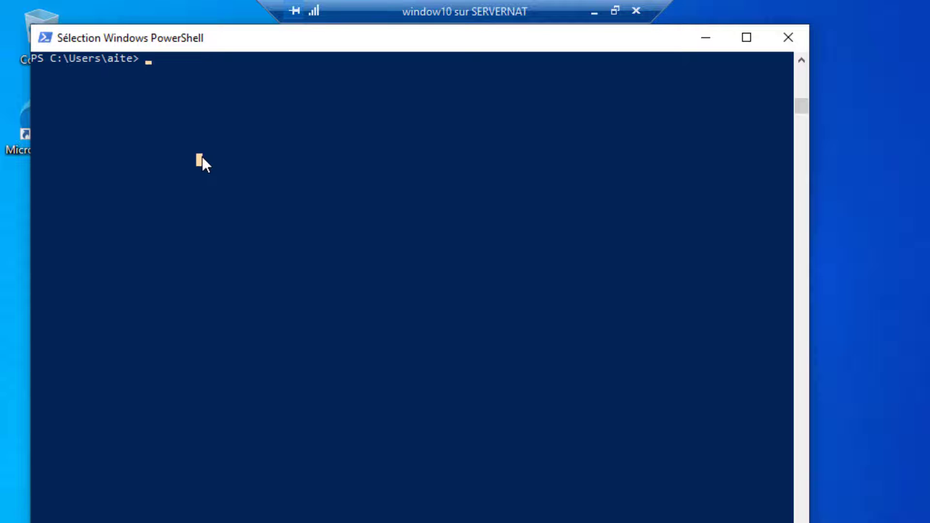
{"action": "key", "text": "Escape"}
{"action": "key", "text": "Up"}
{"action": "key", "text": "Up"}
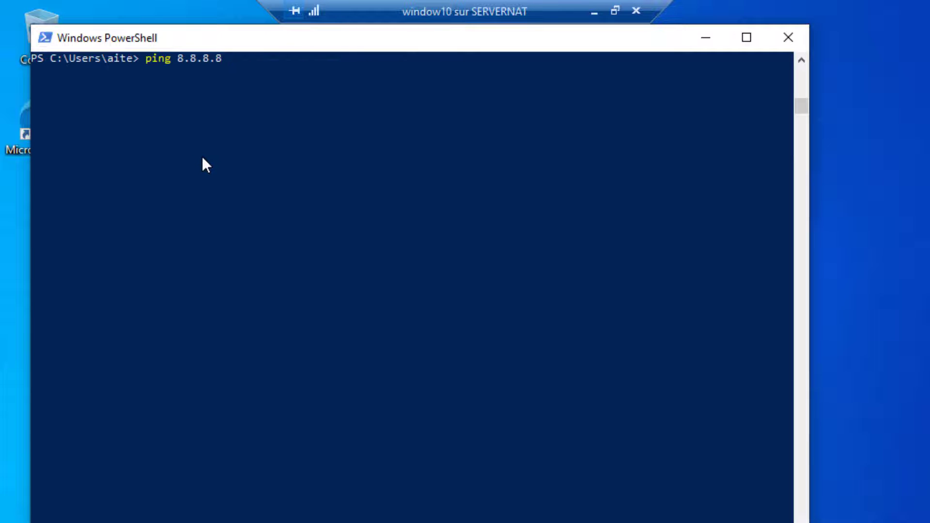
{"action": "key", "text": "Return"}
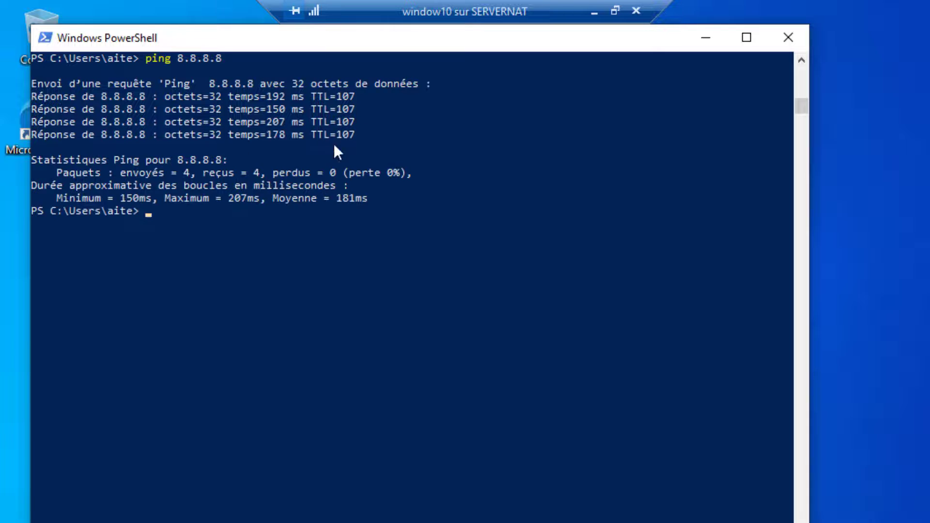
{"action": "type", "text": "ping www.google.com"}
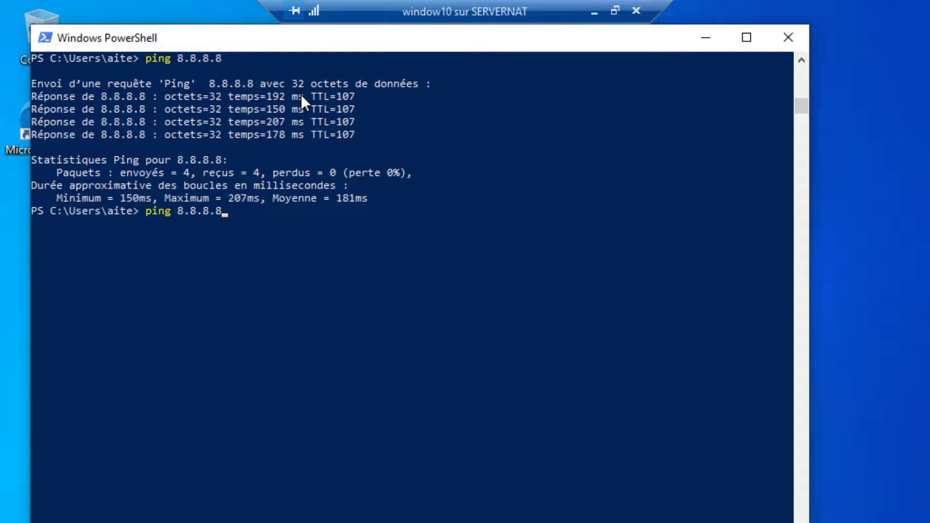
{"action": "key", "text": "Return"}
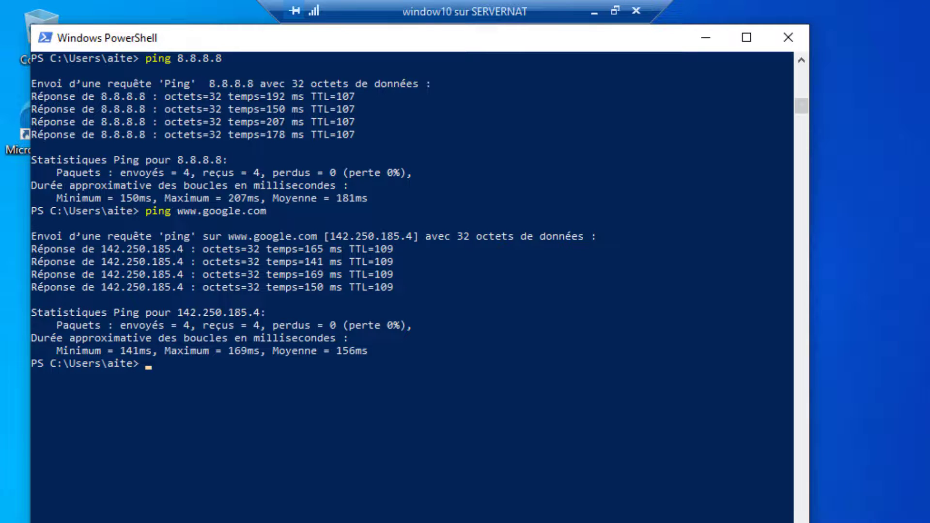
- Switch to the ubuntu virtual machine and ping 8.8.8.8 from its terminal
{"action": "mouse_move", "coordinate": [385, 522]}
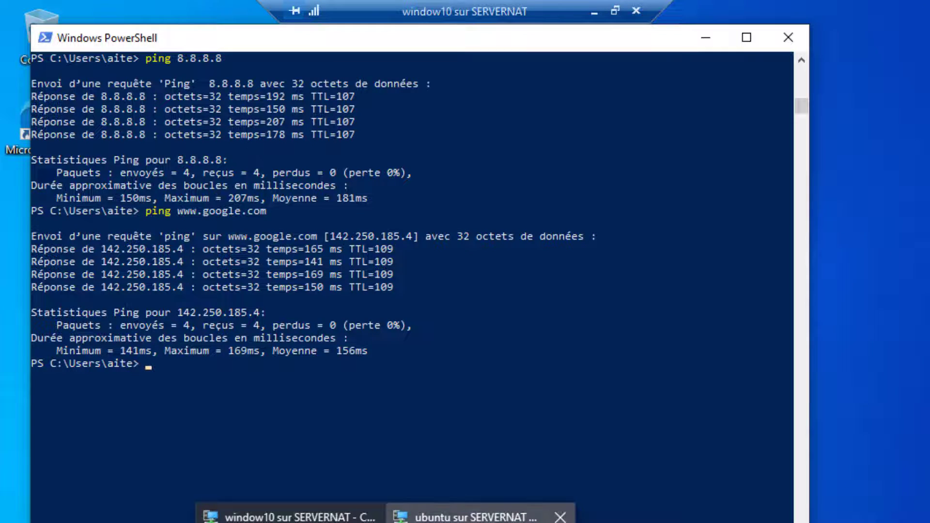
{"action": "left_click", "coordinate": [436, 517]}
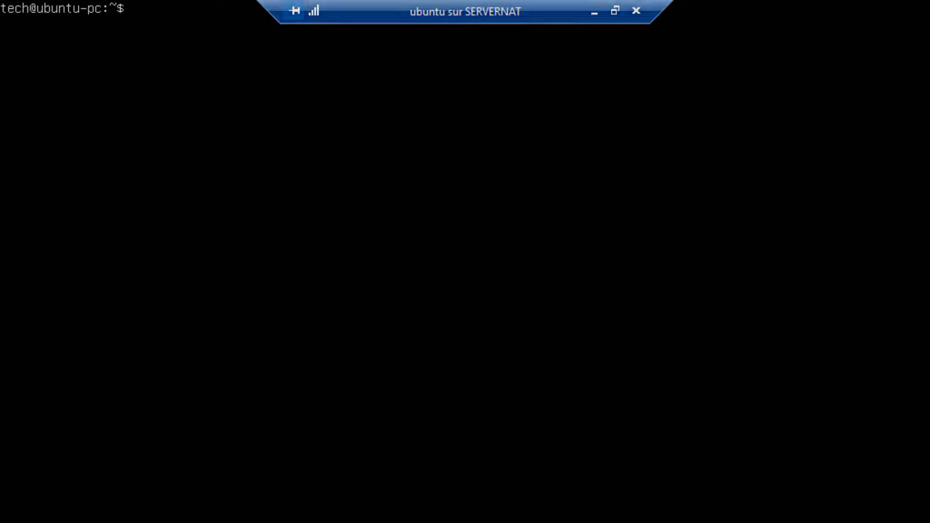
{"action": "key", "text": "Return"}
{"action": "key", "text": "Return"}
{"action": "key", "text": "Return"}
{"action": "key", "text": "Return"}
{"action": "key", "text": "Return"}
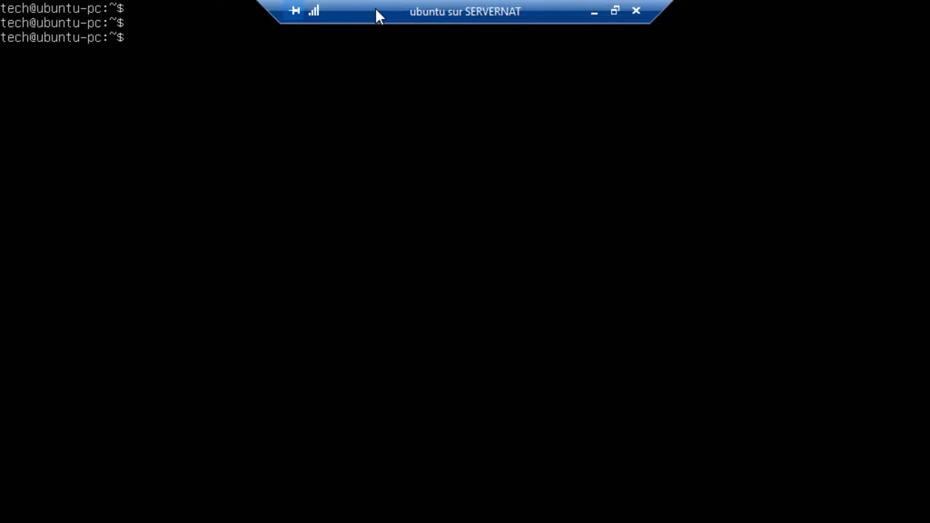
{"action": "key", "text": "Return"}
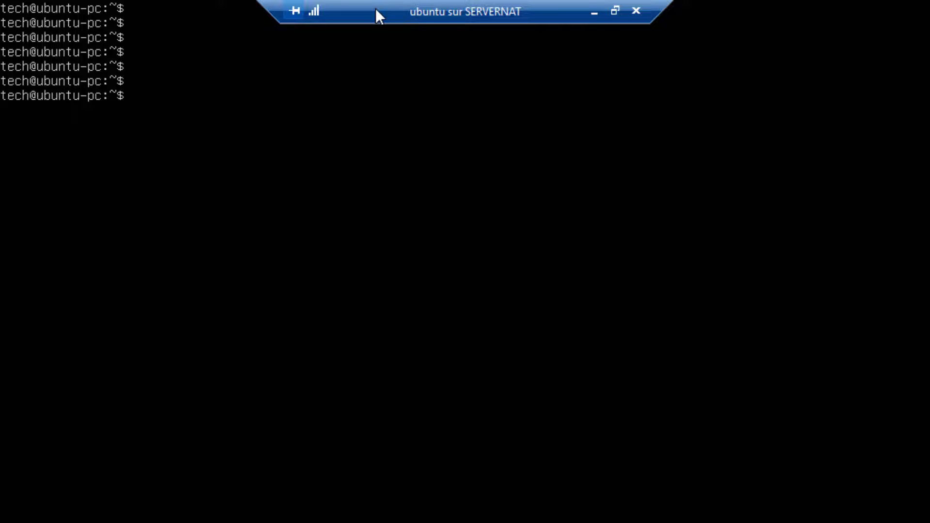
{"action": "type", "text": "ping 8.8.8.8"}
{"action": "key", "text": "Return"}
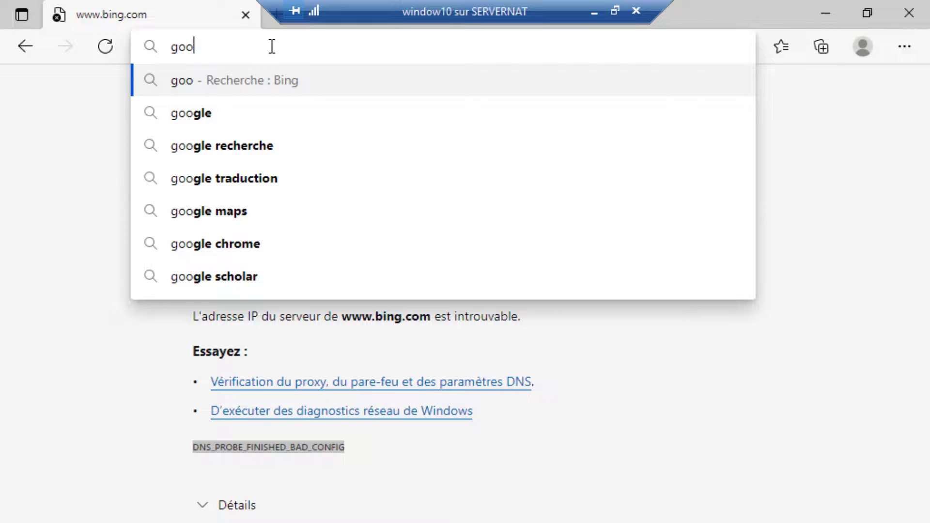
- Test web browsing in Edge on the window10 virtual machine by searching for "google recherche", then reload the results and close the tab
{"action": "type", "text": "gle"}
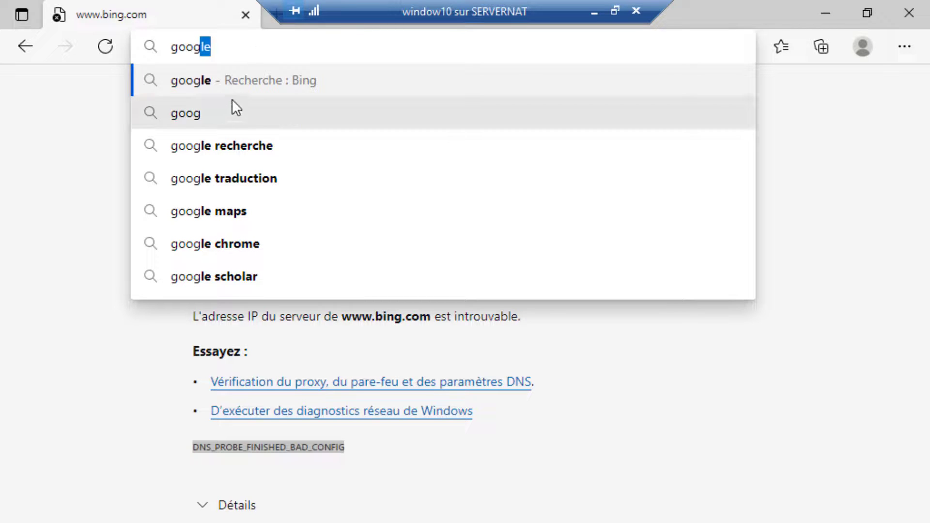
{"action": "left_click", "coordinate": [228, 149]}
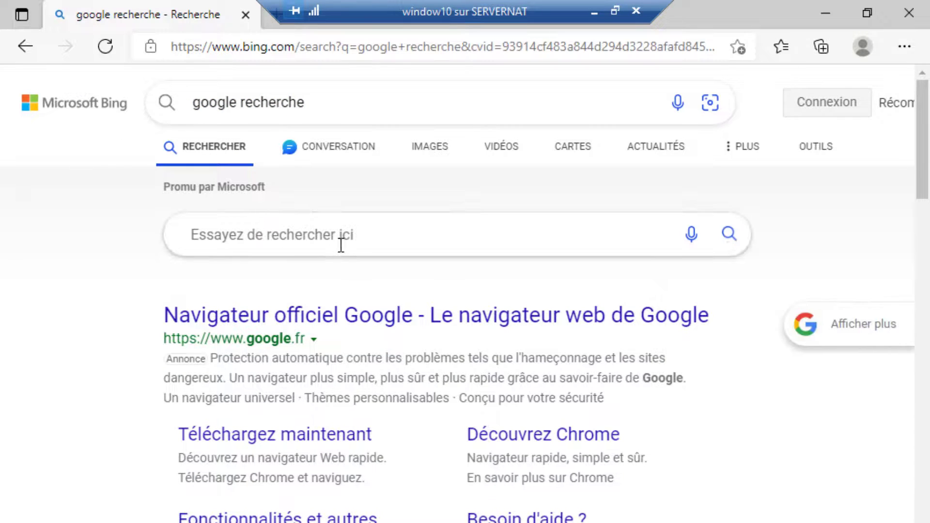
{"action": "left_click", "coordinate": [105, 47]}
{"action": "left_click", "coordinate": [246, 15]}
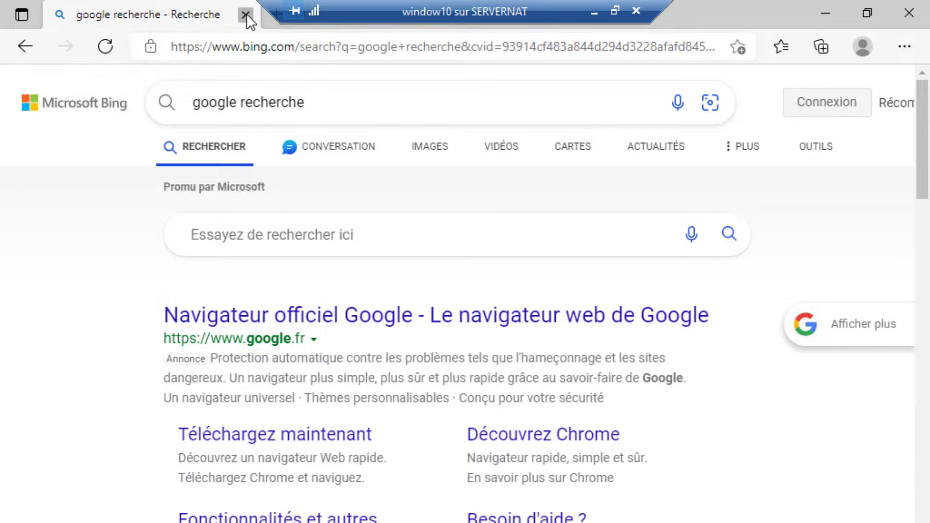